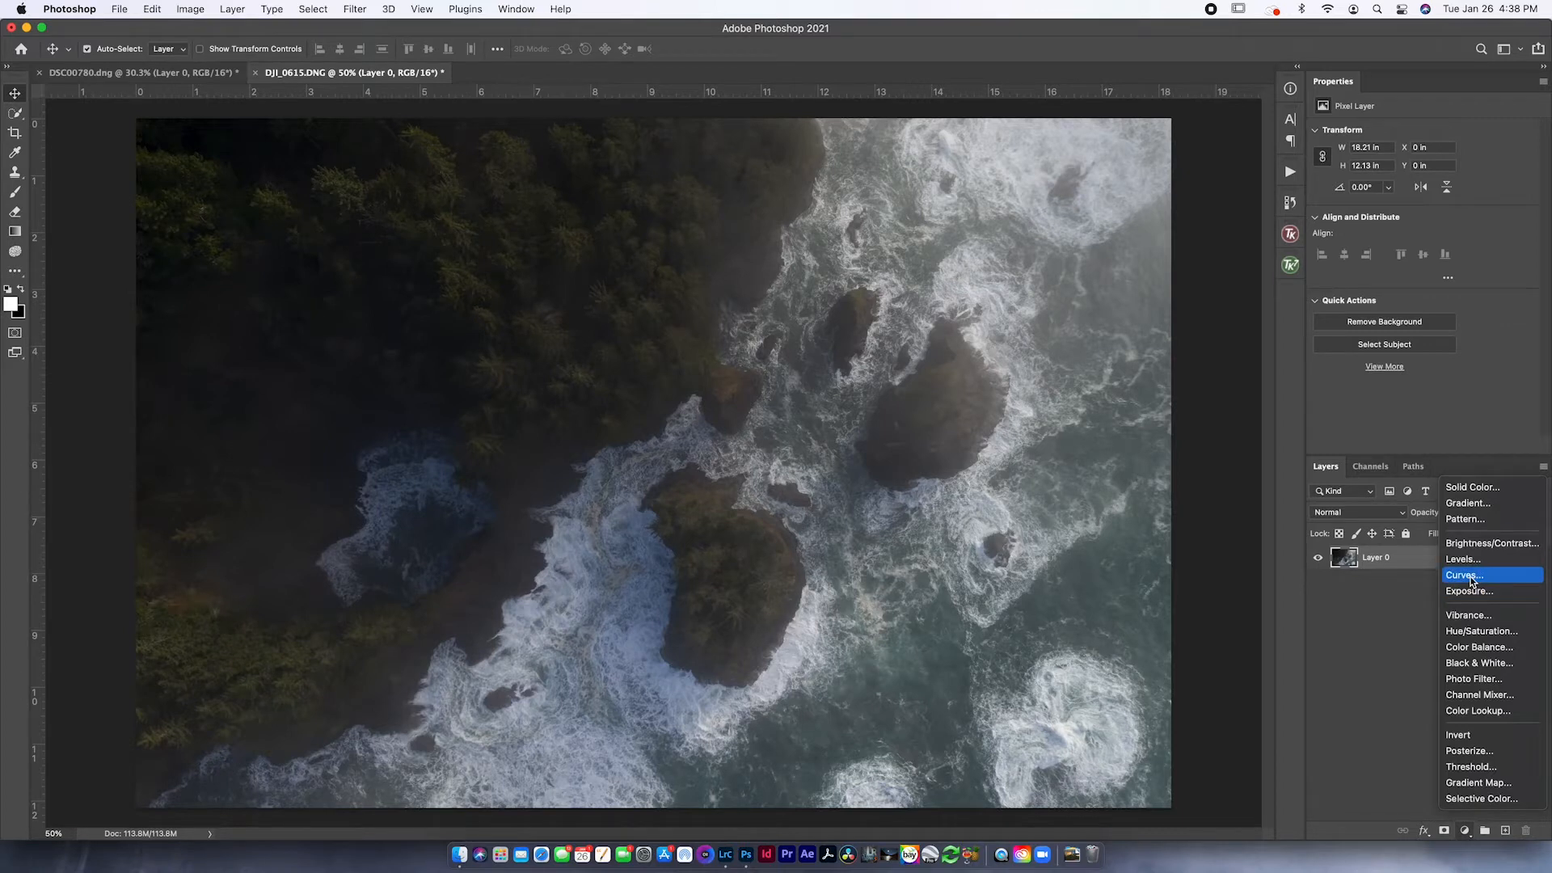
Step: Add a Curves adjustment layer above Layer 0, and detach and close its floating Properties panel
left_click(1471, 578)
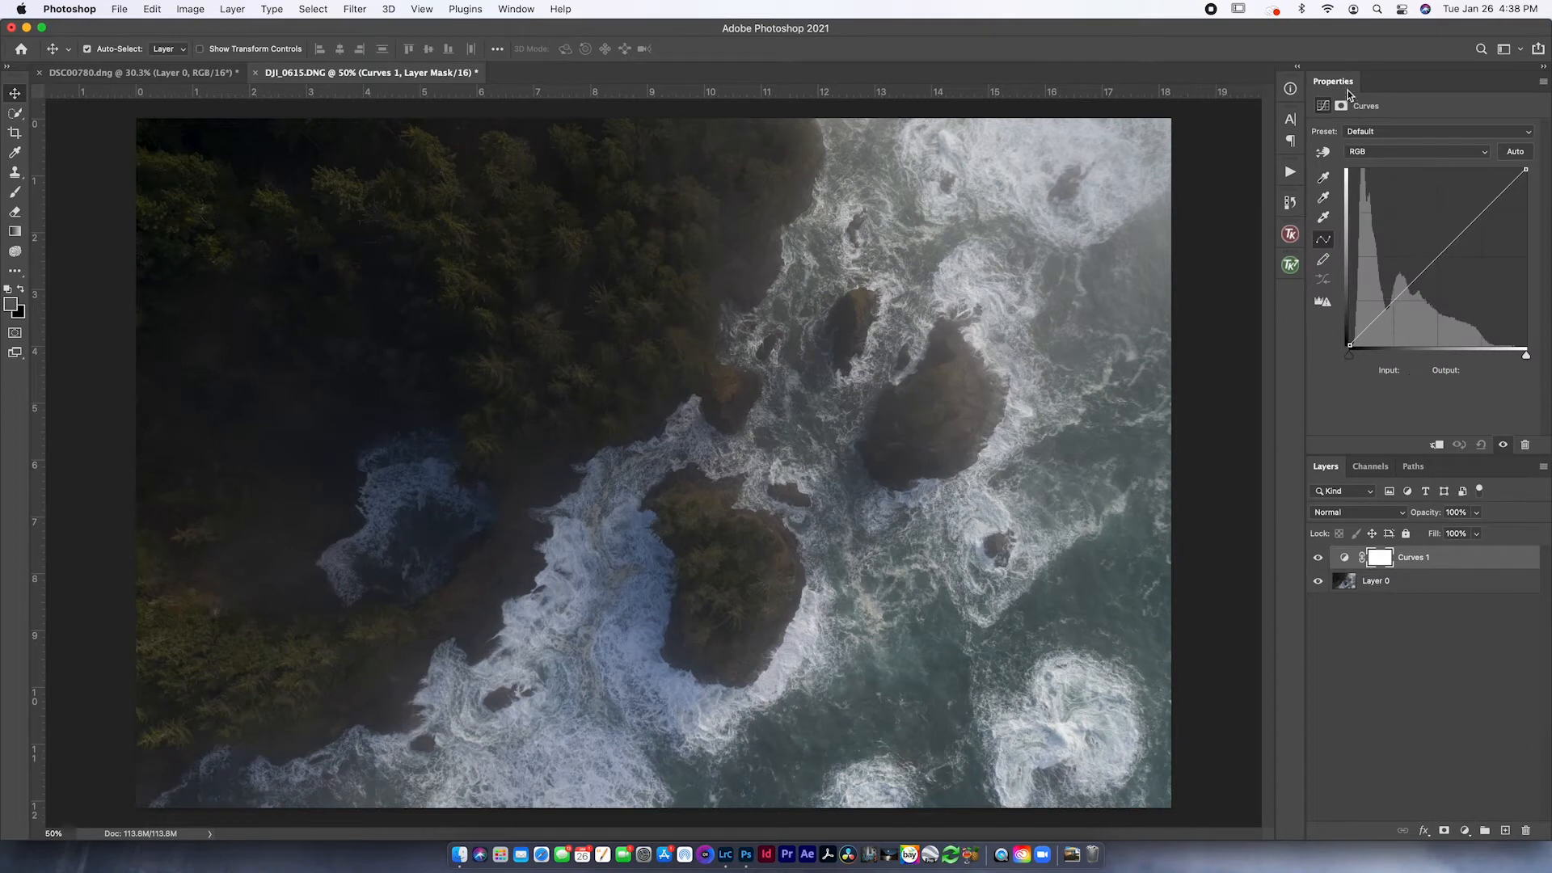
left_click_drag(1334, 82, 1023, 169)
left_click(1019, 148)
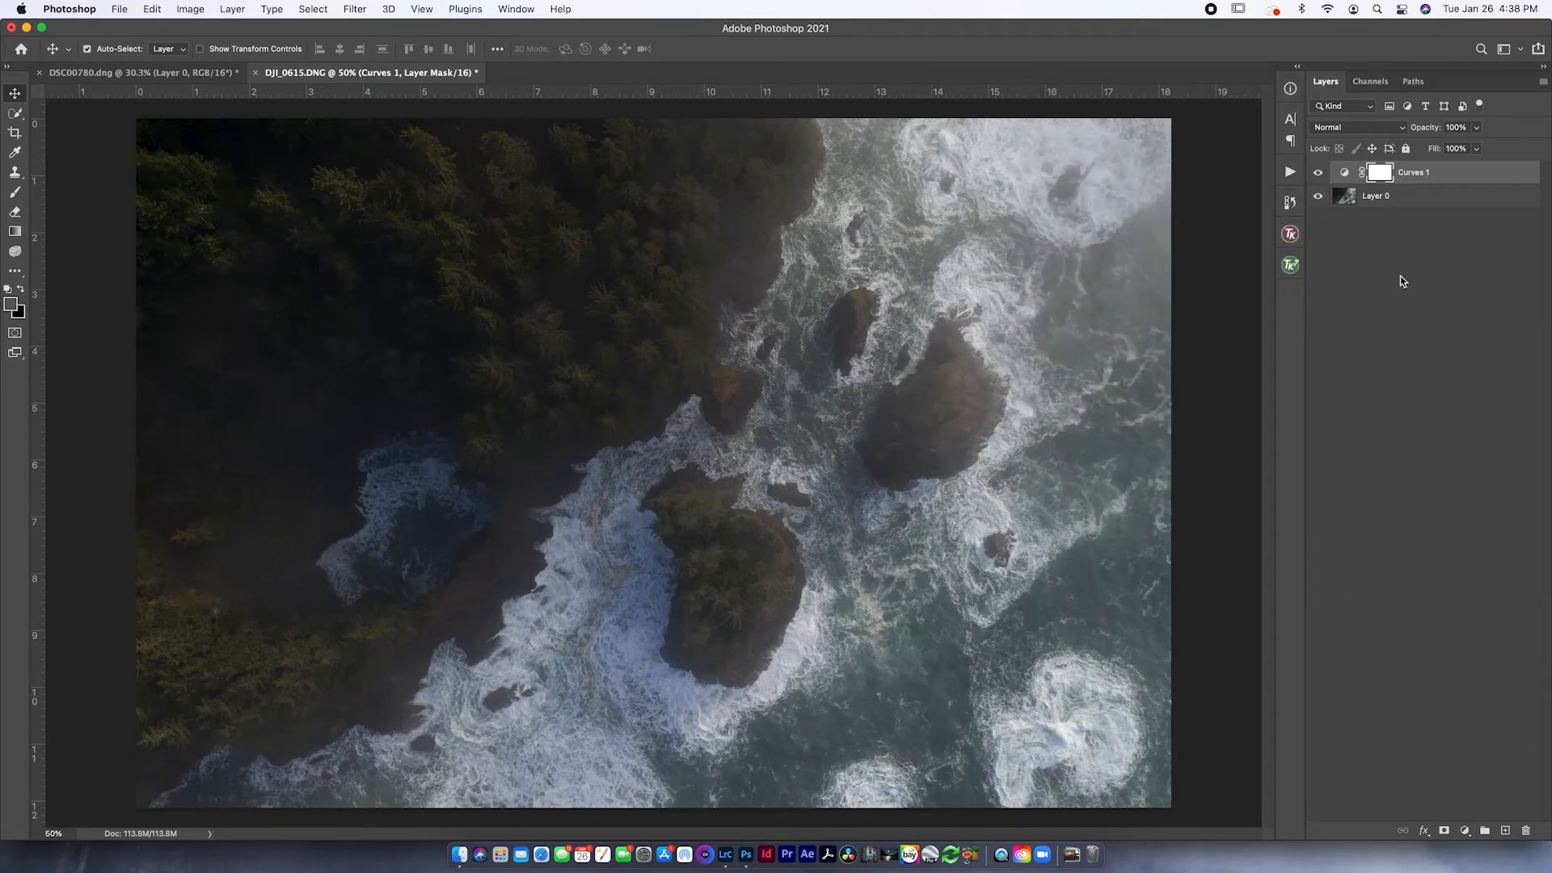
Step: Reopen the Properties panel for the Curves layer and dock it above Layers, enlarged to show the whole curve
left_click(1346, 173)
left_click(500, 8)
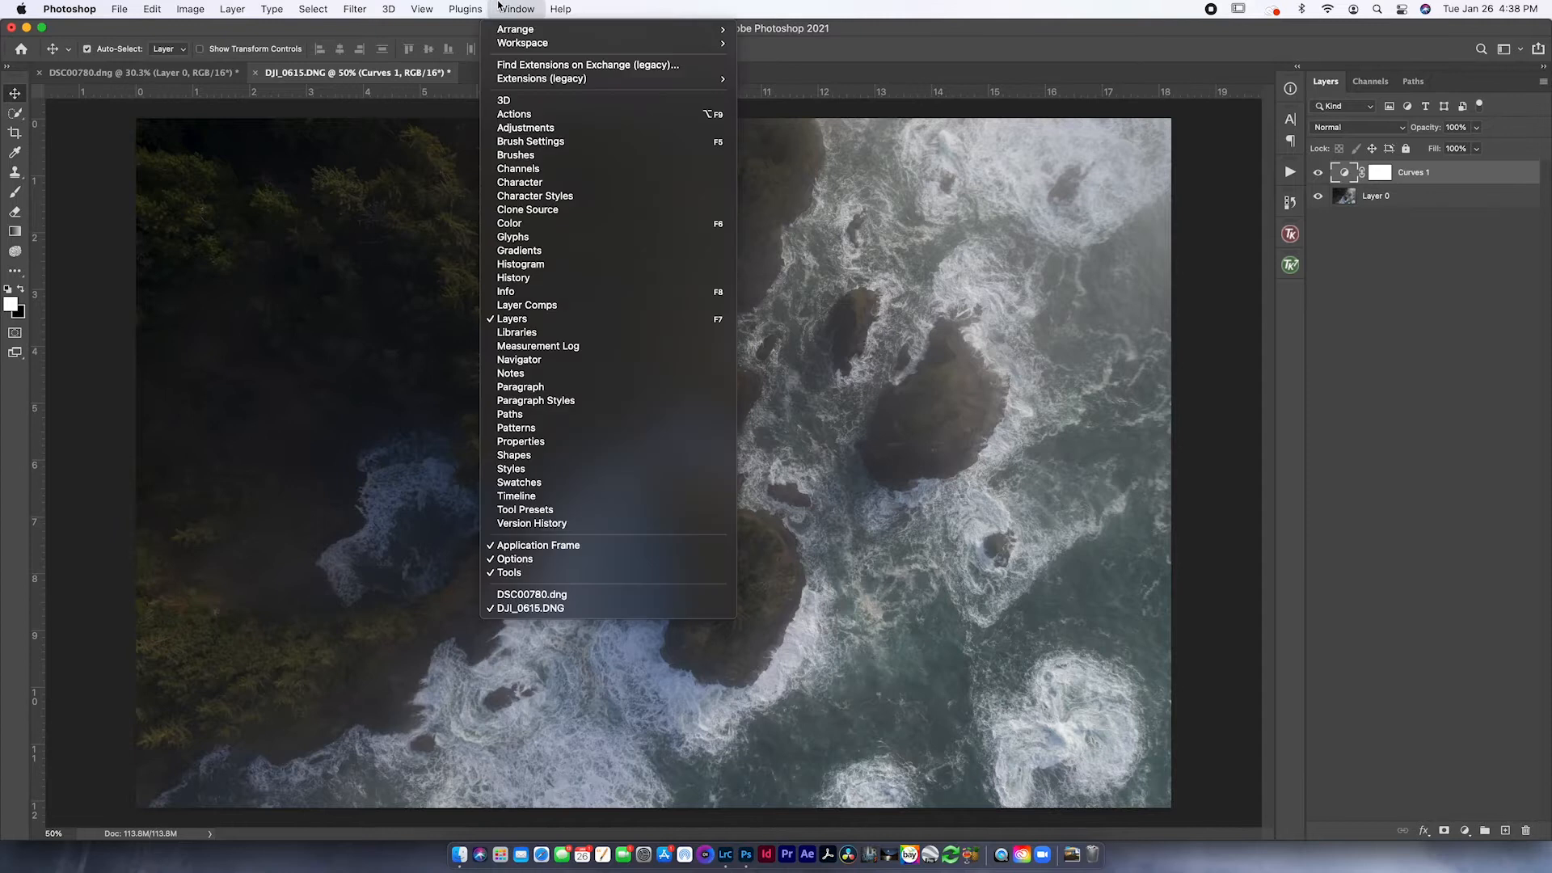
left_click(503, 442)
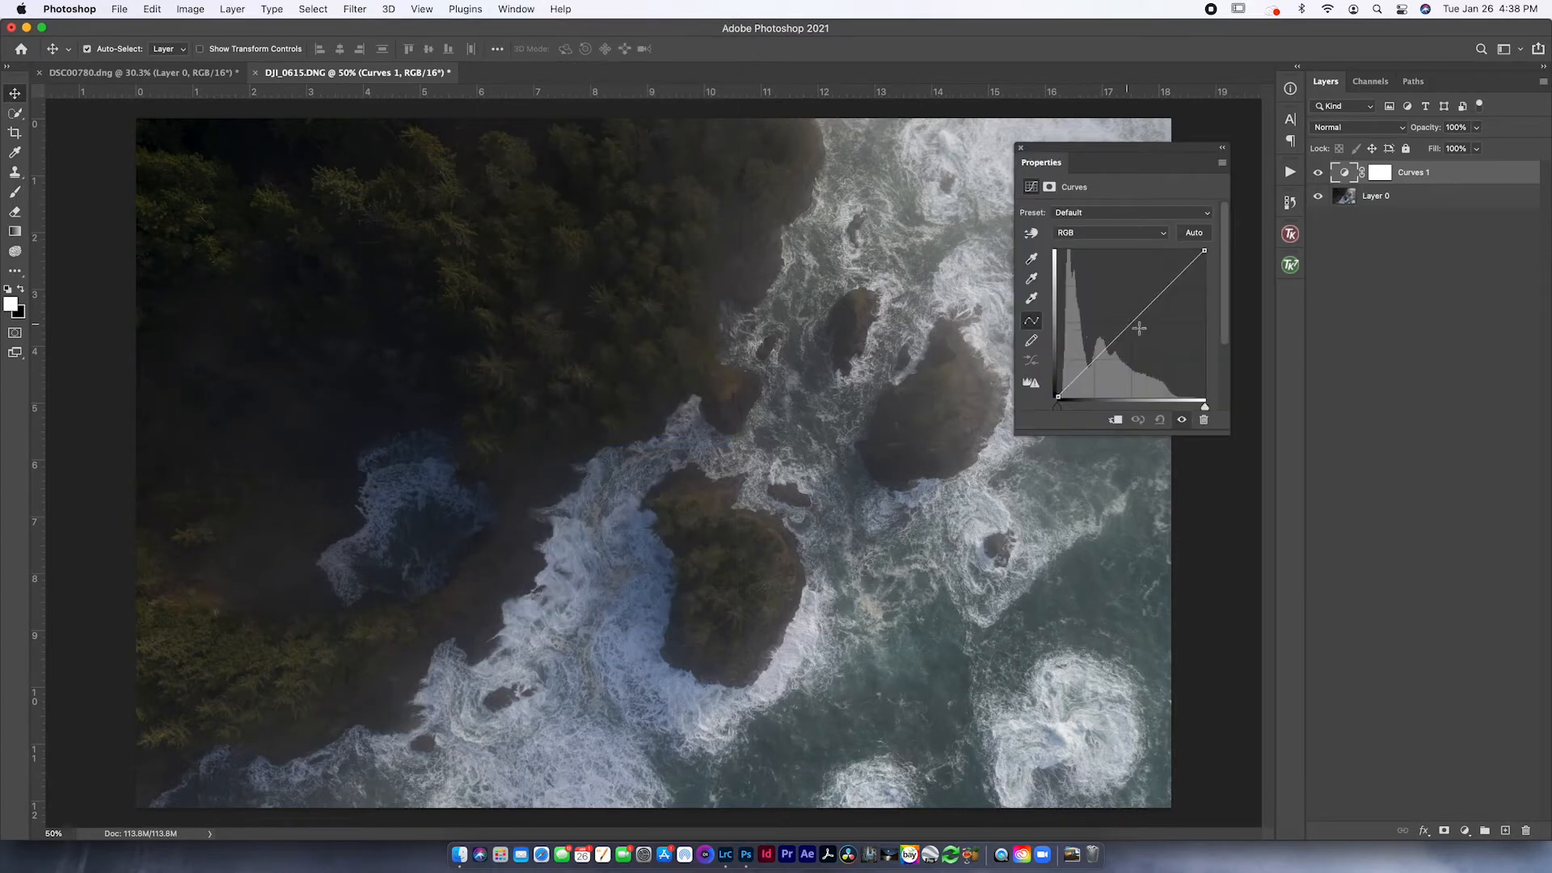
left_click_drag(1043, 167, 1366, 65)
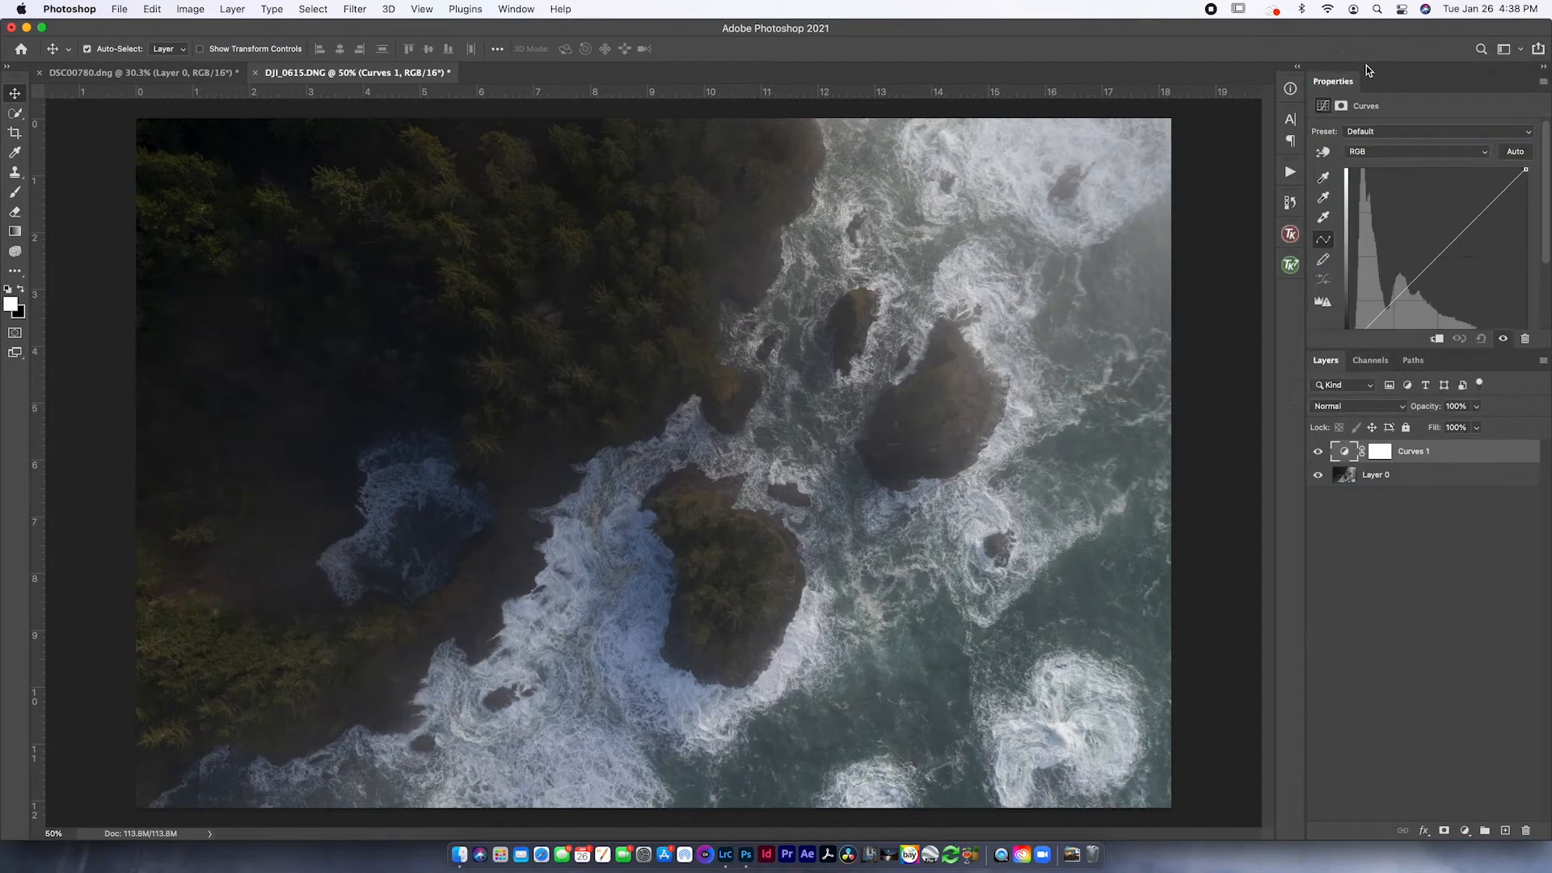
left_click_drag(1378, 349, 1375, 492)
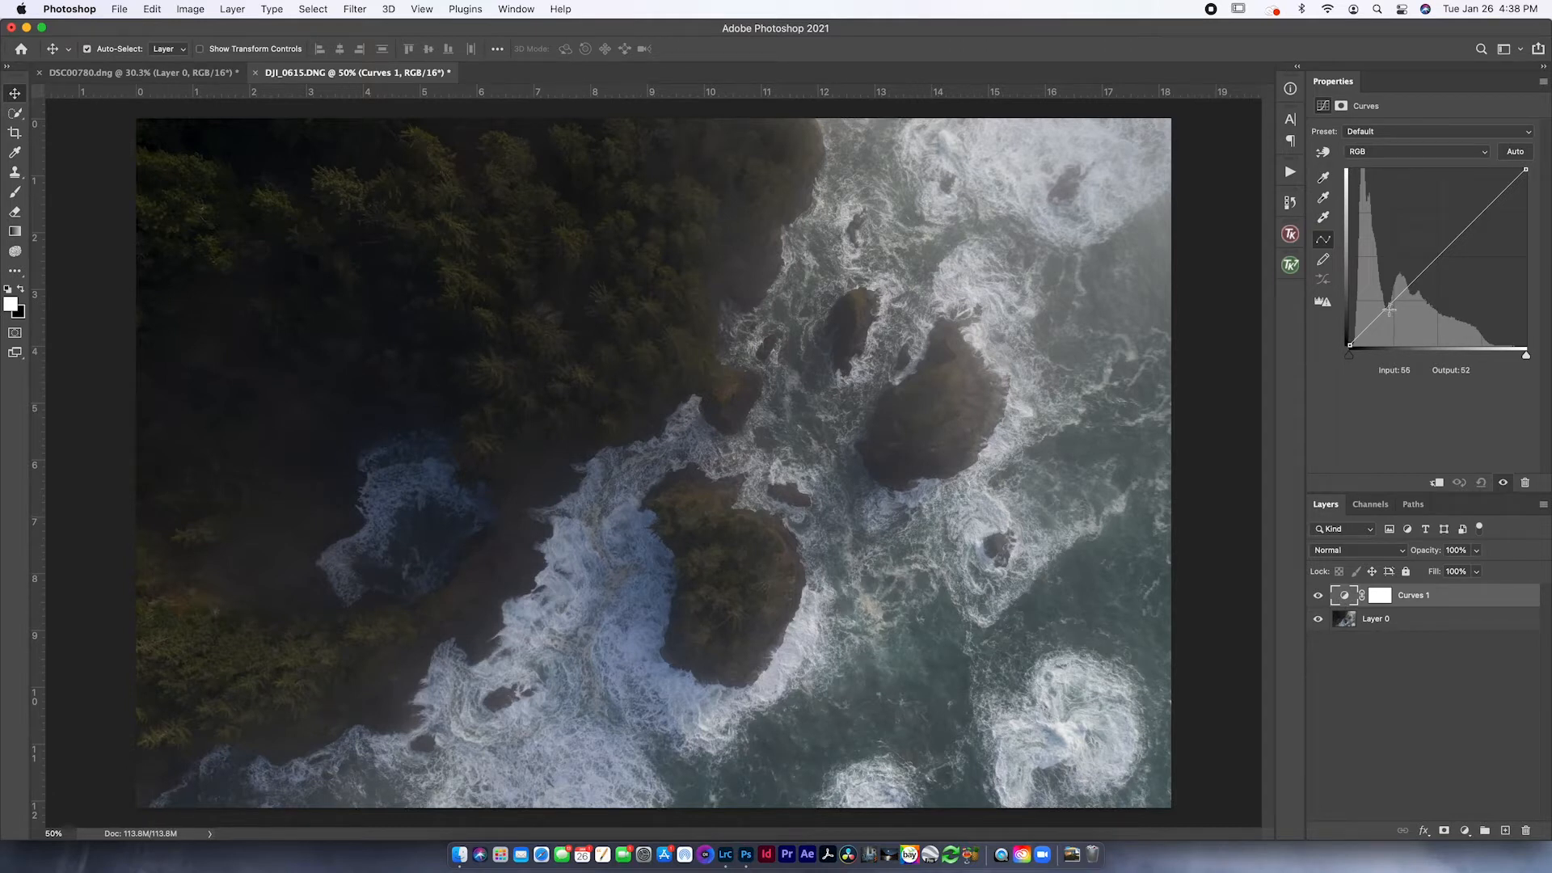
Step: Toggle the visibility of the new Curves layer on and off
left_click(1318, 597)
left_click(1319, 597)
left_click(1318, 597)
left_click(1318, 597)
Step: Try a gentle contrast S-curve on RGB with shadows lowered and highlights raised to input 178, output 194, and undo it
left_click(1396, 302)
left_click_drag(1396, 303, 1397, 303)
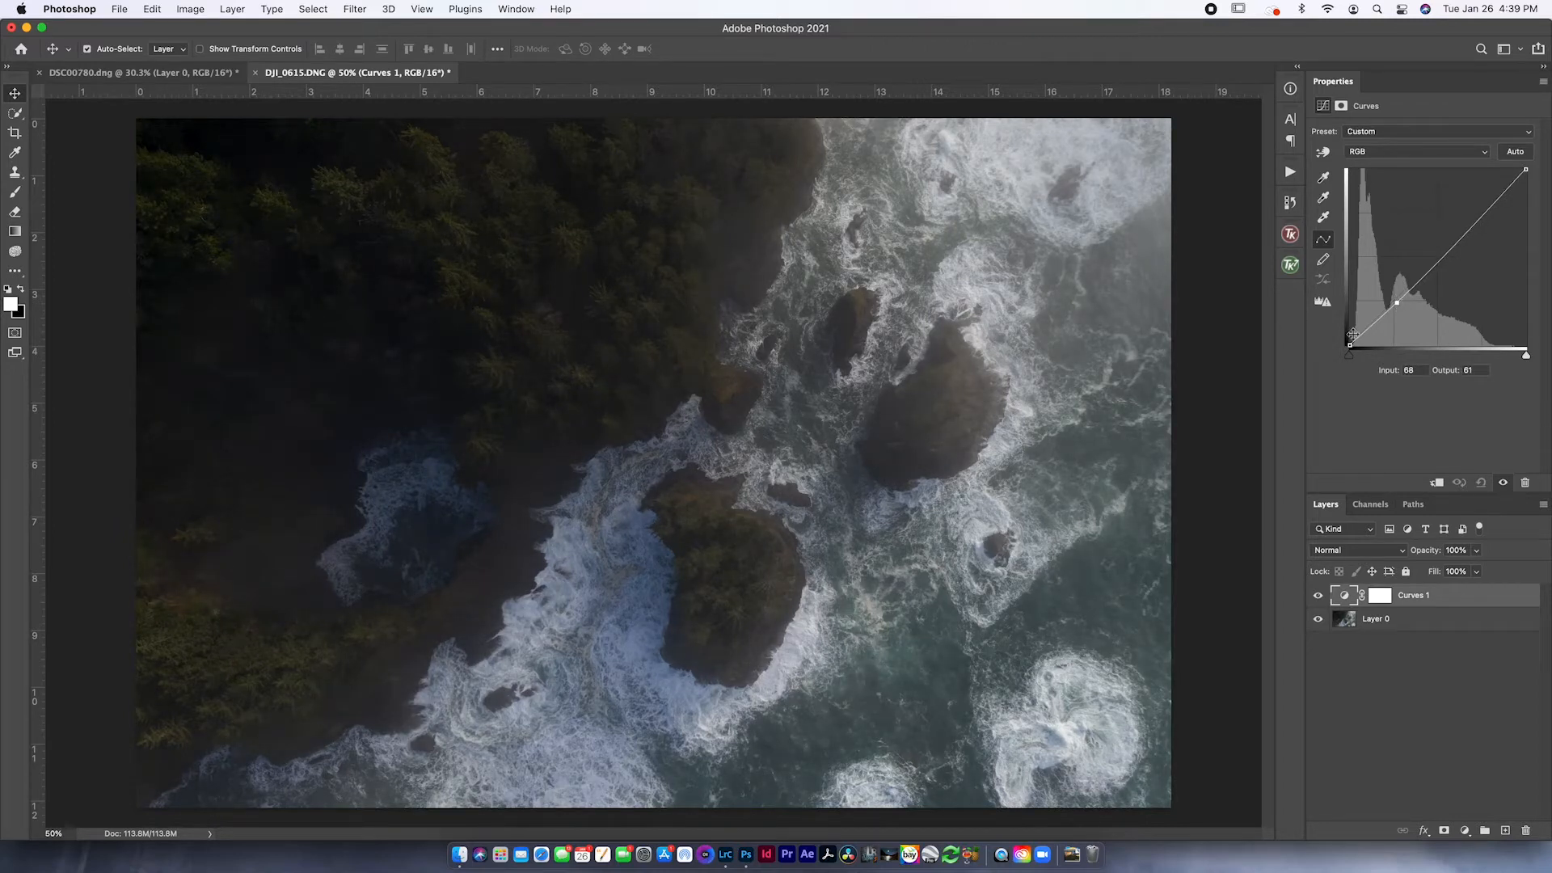
left_click(1474, 215)
left_click_drag(1475, 214, 1472, 211)
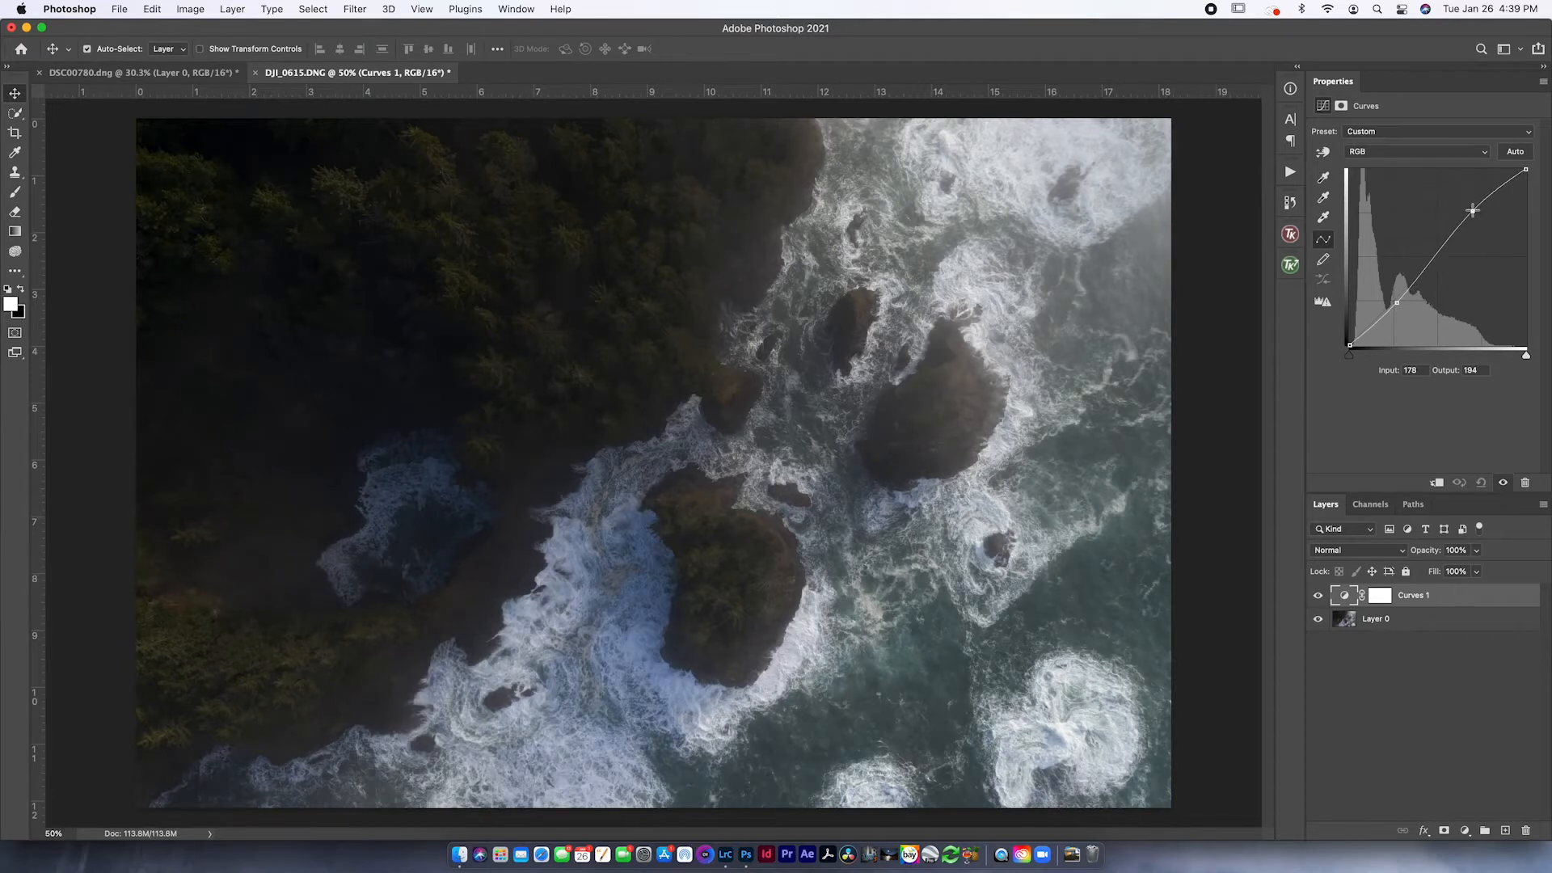
left_click_drag(1397, 303, 1395, 307)
key("super+z")
key("super+z")
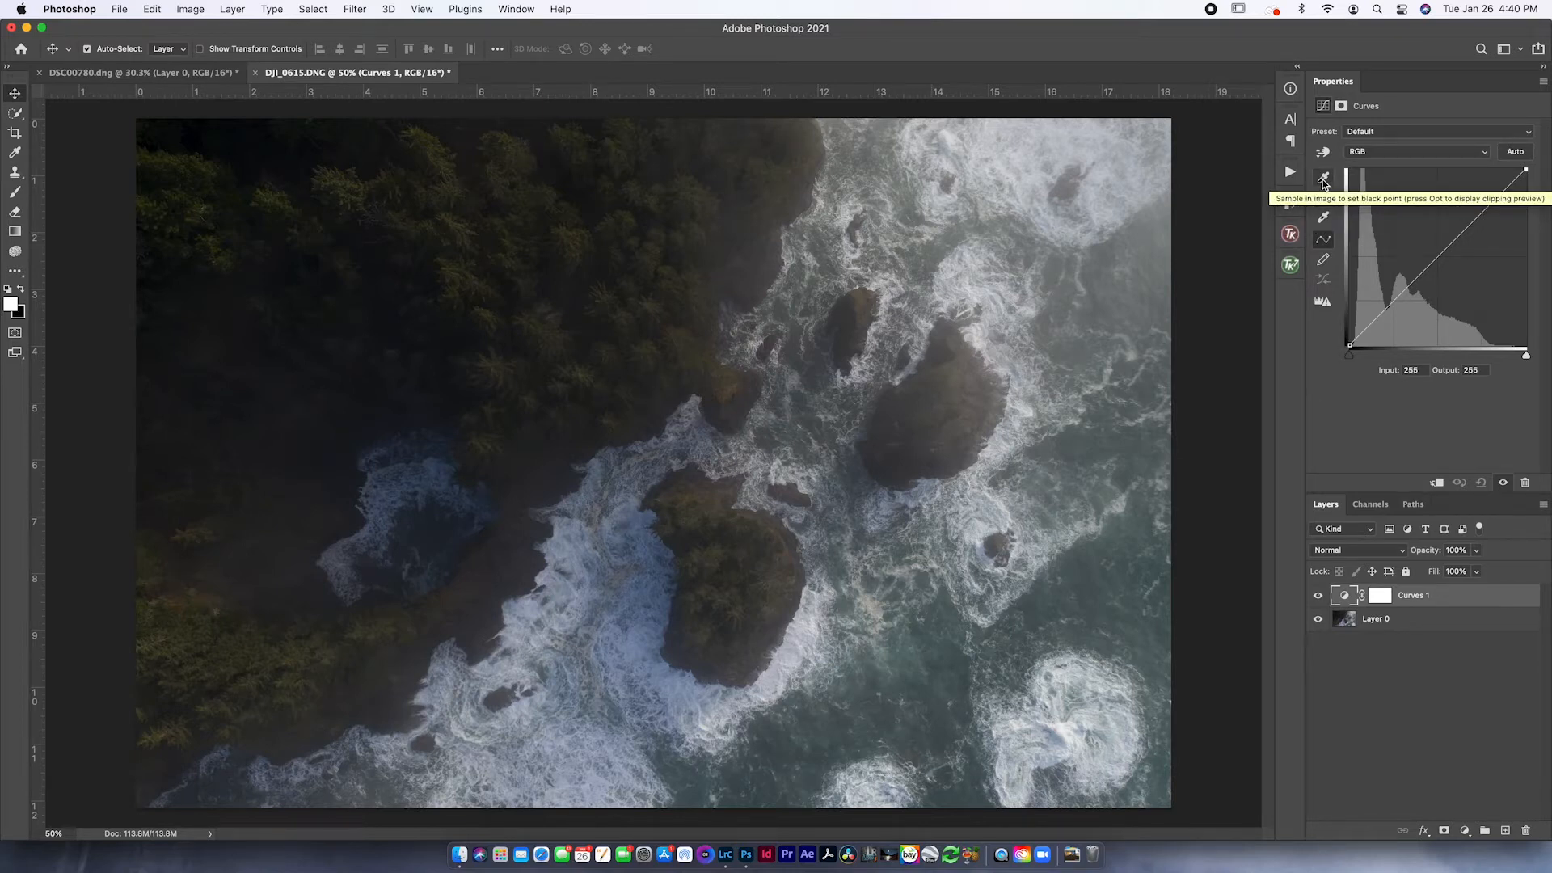
Step: Sample the black point from the dark forest's upper-left corner and the white point from the bright foam at lower right
left_click(1323, 180)
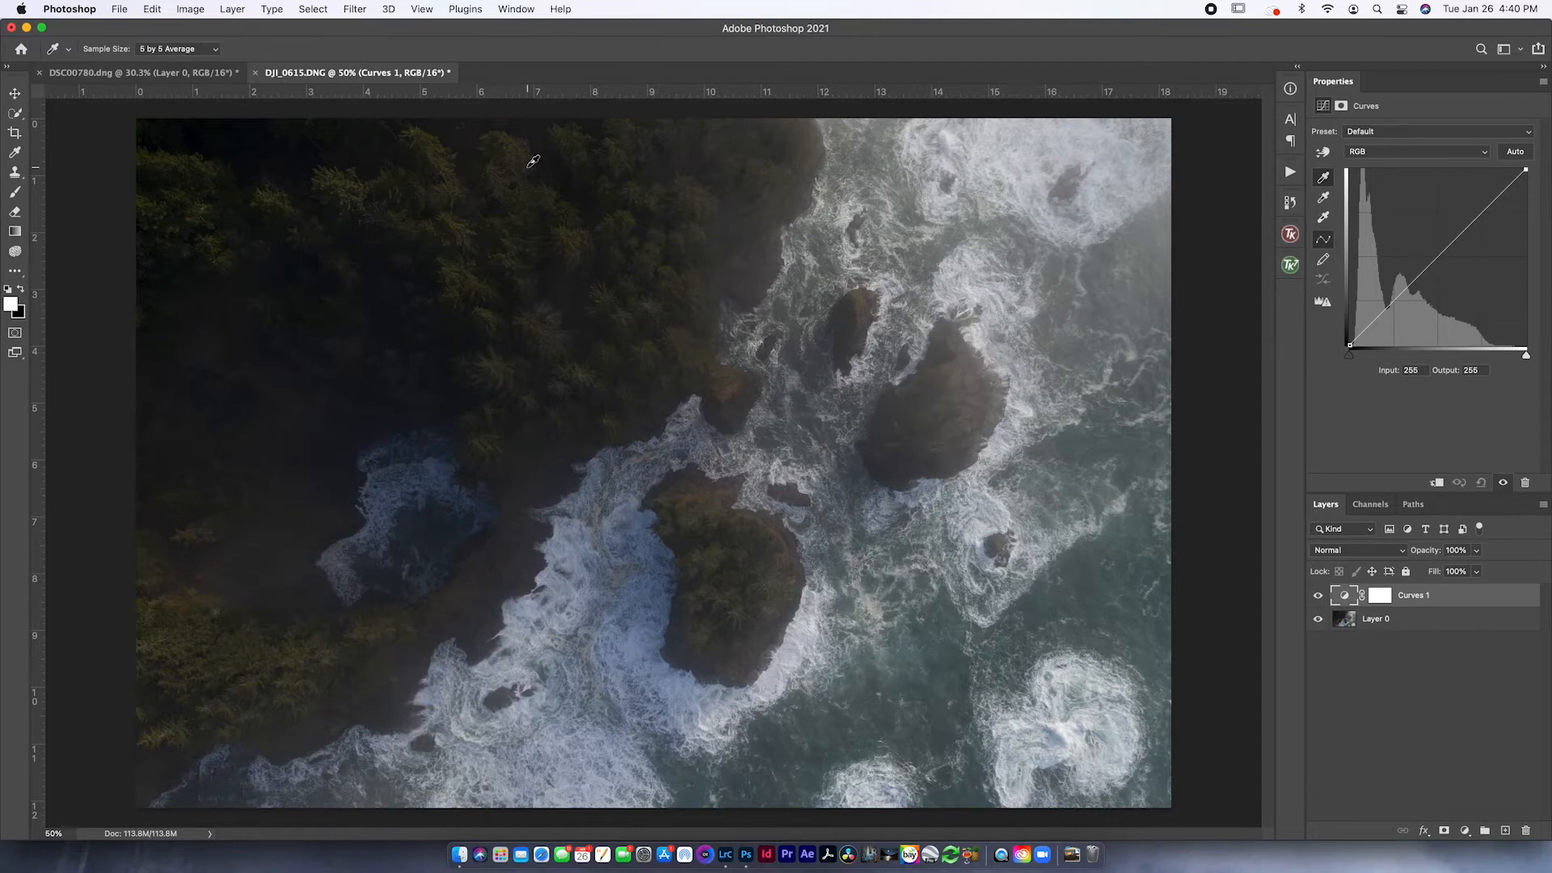
left_click(195, 132)
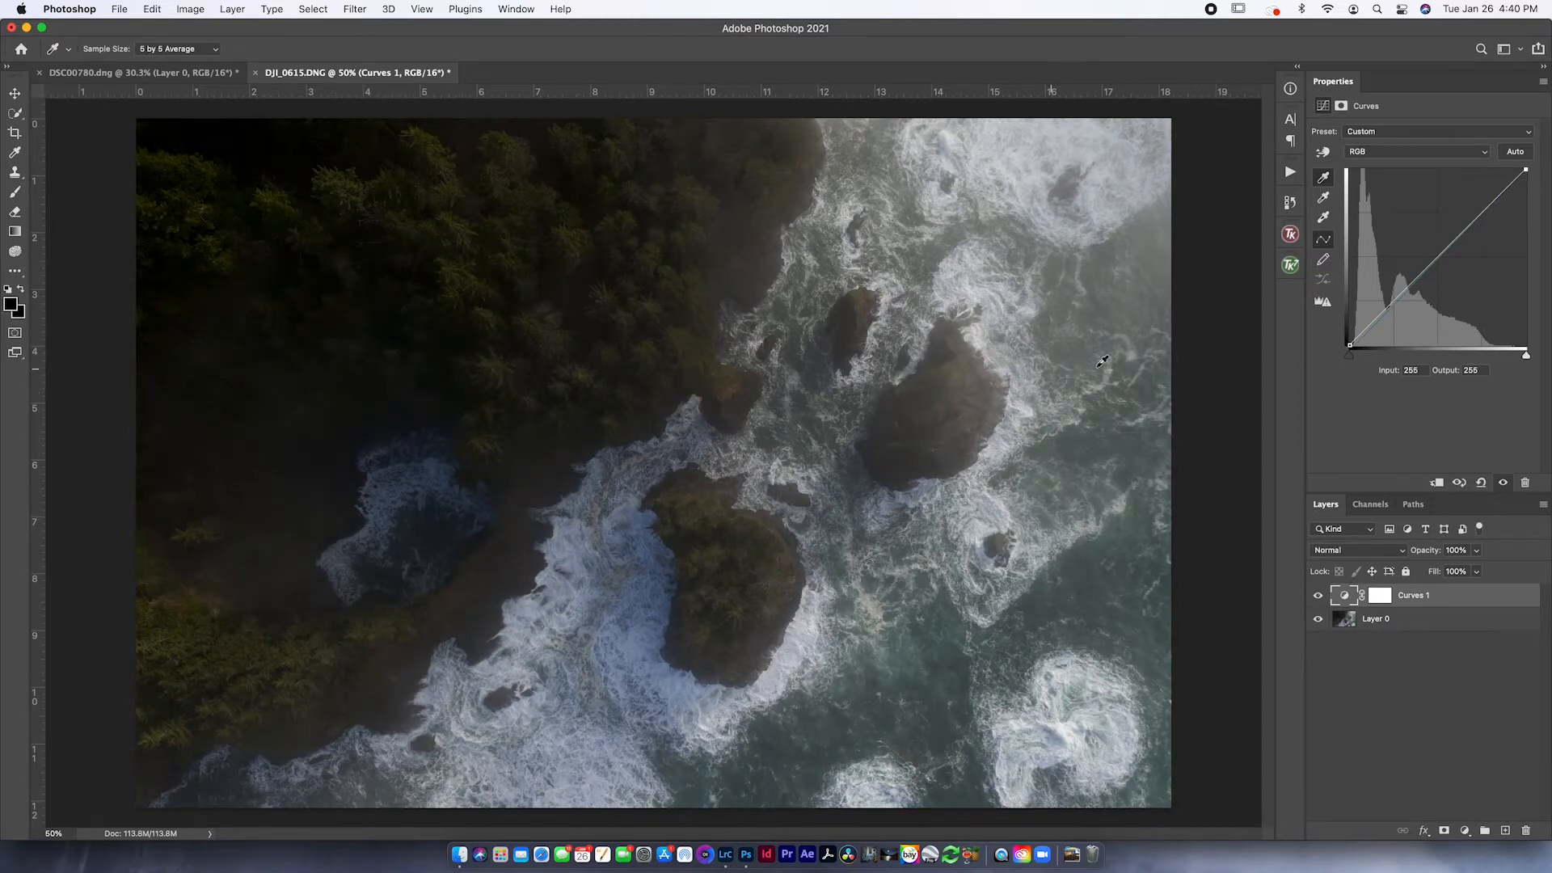
left_click(1325, 219)
left_click(1070, 729)
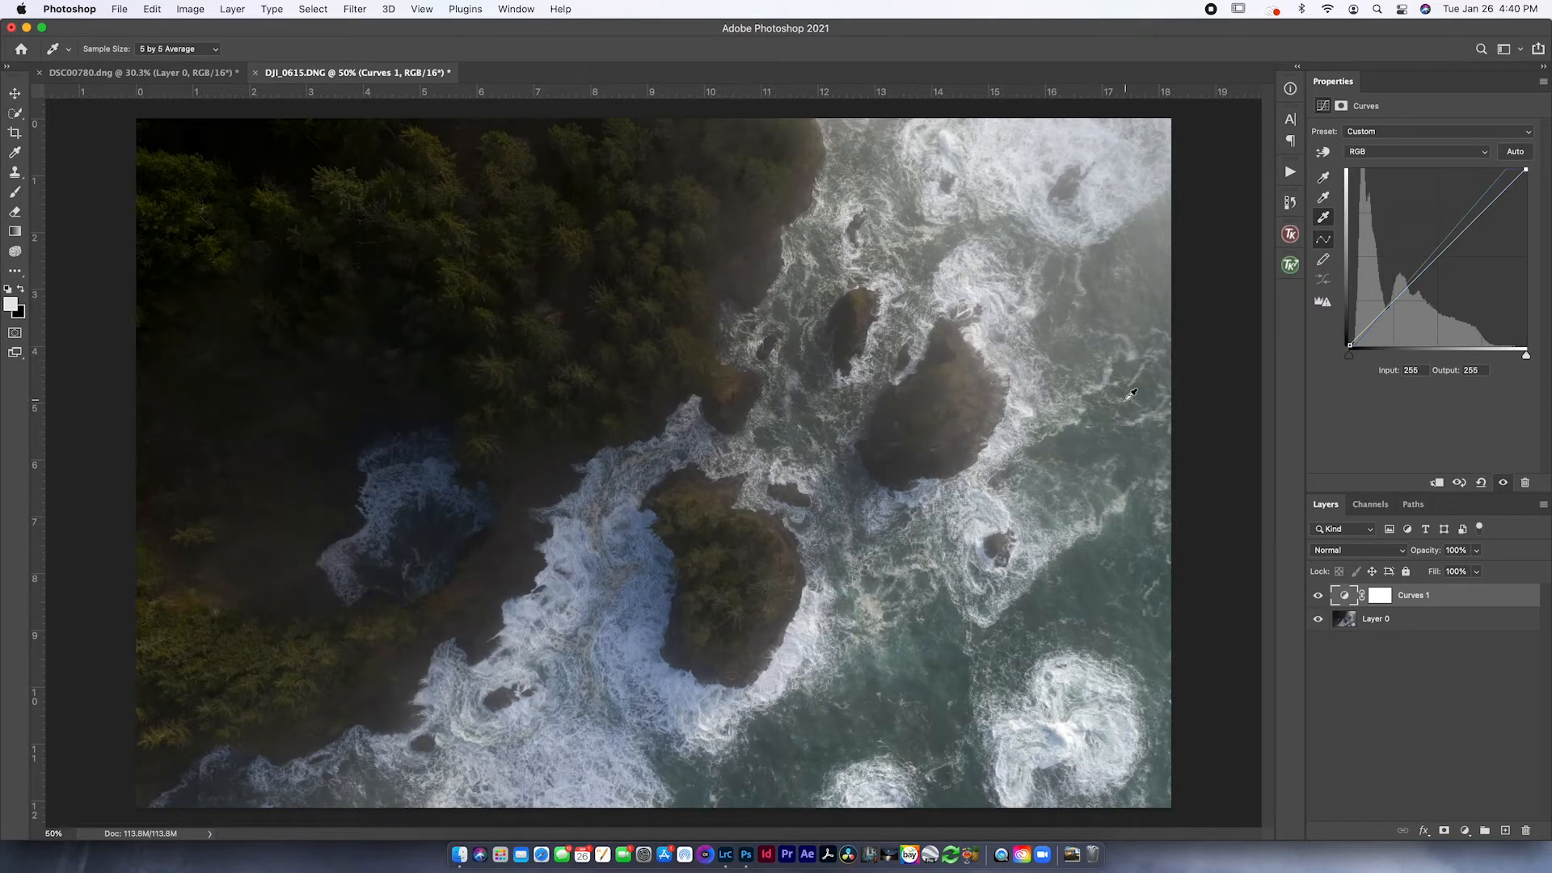
Step: Compare the photo before and after the black and white point correction by toggling the Curves layer
left_click(1317, 597)
left_click(1317, 596)
left_click(1317, 597)
left_click(1317, 597)
left_click(1317, 597)
left_click(1318, 597)
left_click(1317, 596)
Step: In the Green channel, set the curve's white point to input 223, output 255, comparing with the layer hidden
left_click(1420, 157)
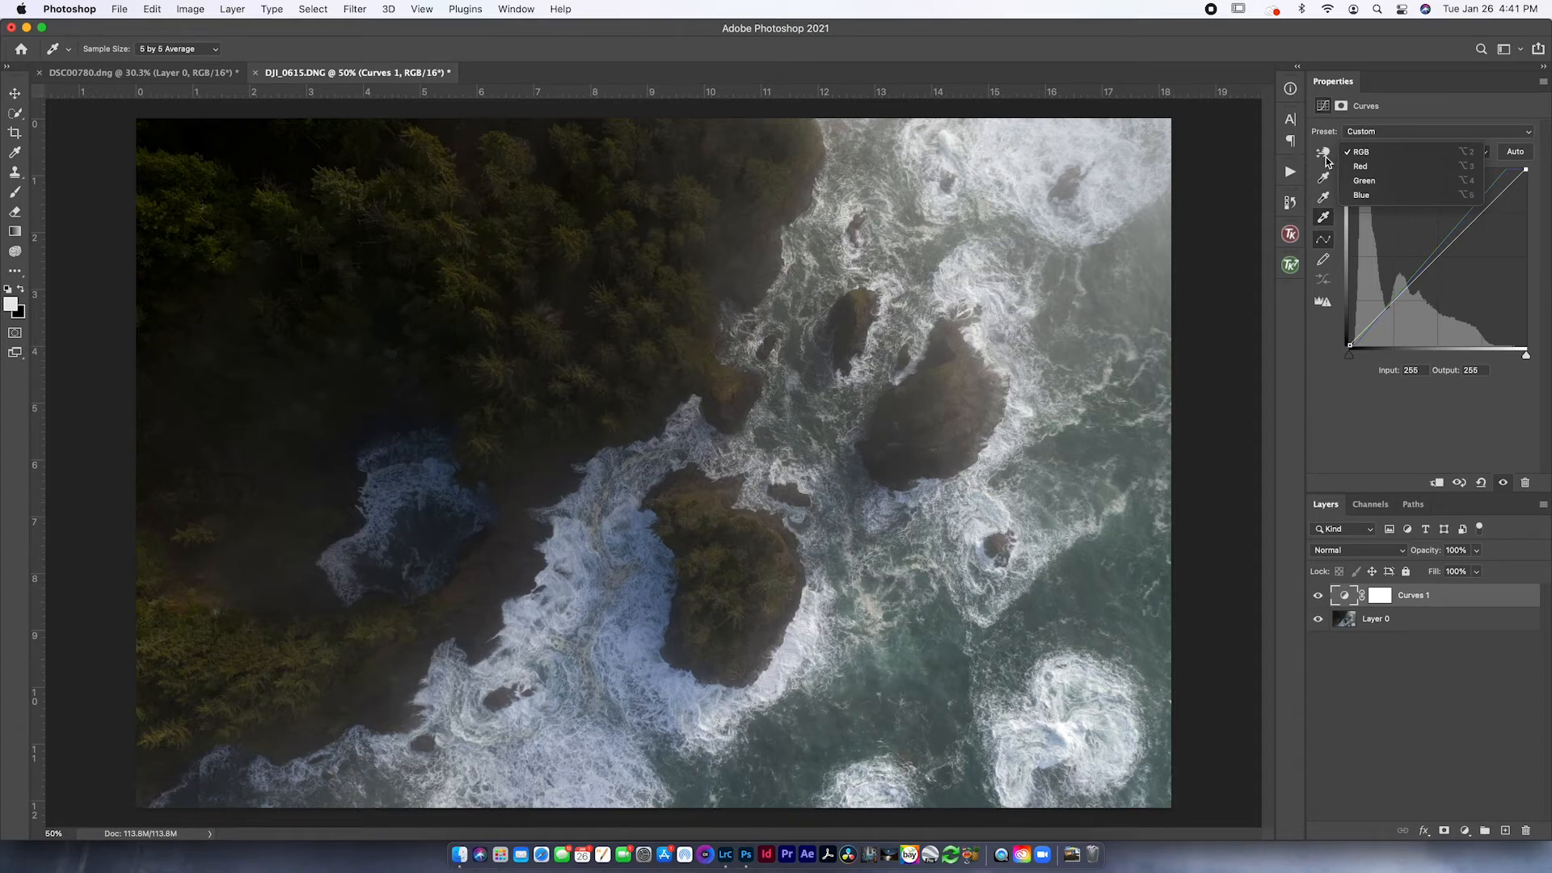
left_click(1364, 180)
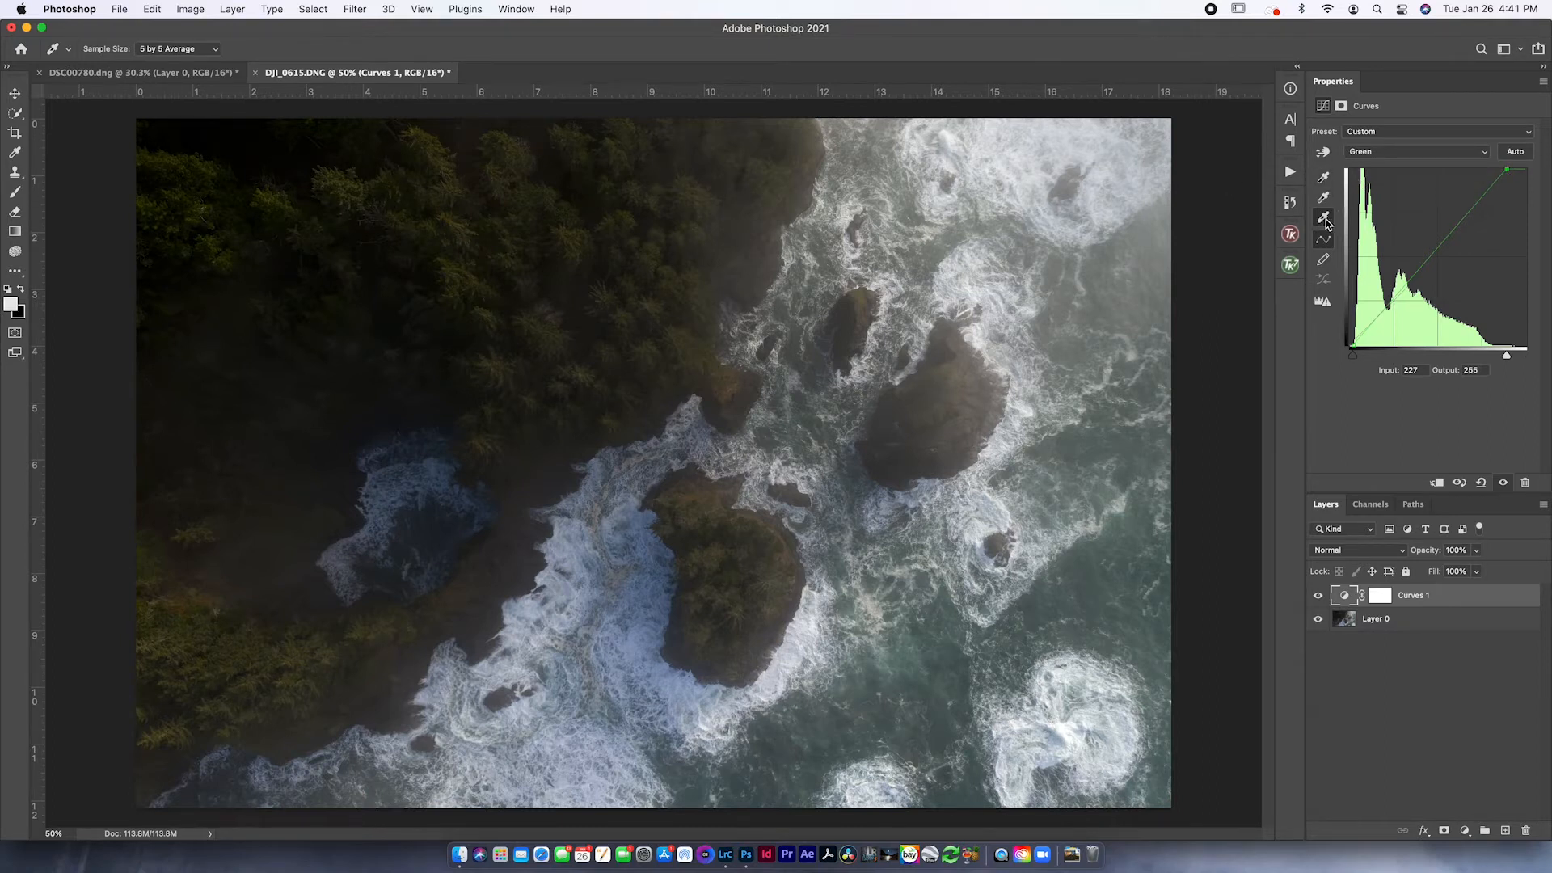
left_click_drag(1505, 170, 1511, 172)
left_click(1318, 596)
left_click(1318, 595)
left_click_drag(1512, 169, 1501, 159)
Step: In the Blue channel, set the curve's white point to input 209, output 255, comparing with the layer hidden
left_click(1483, 152)
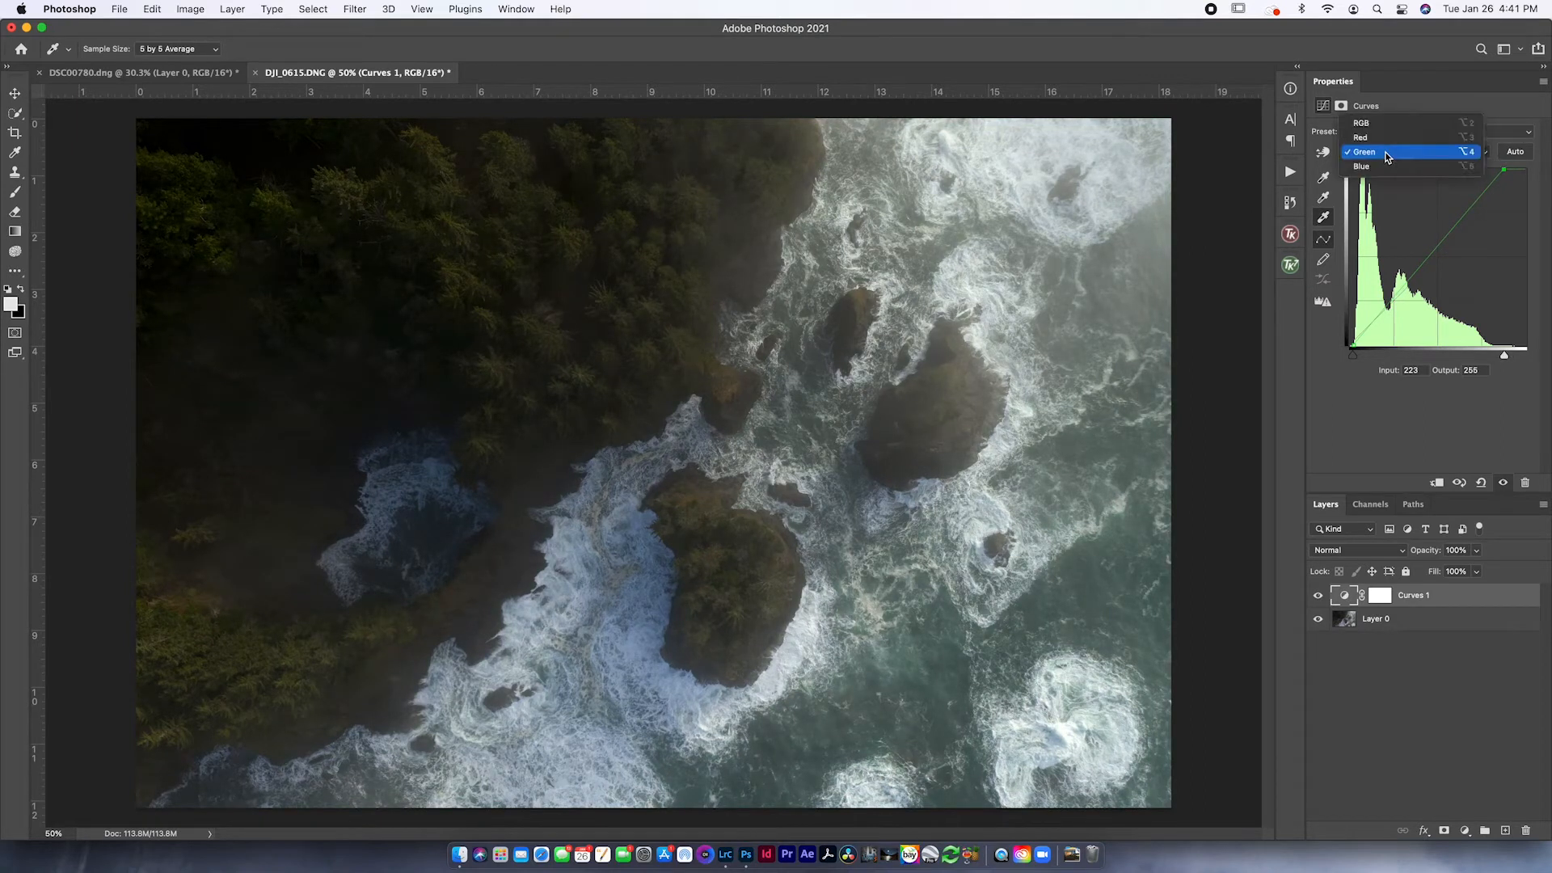
left_click(1415, 166)
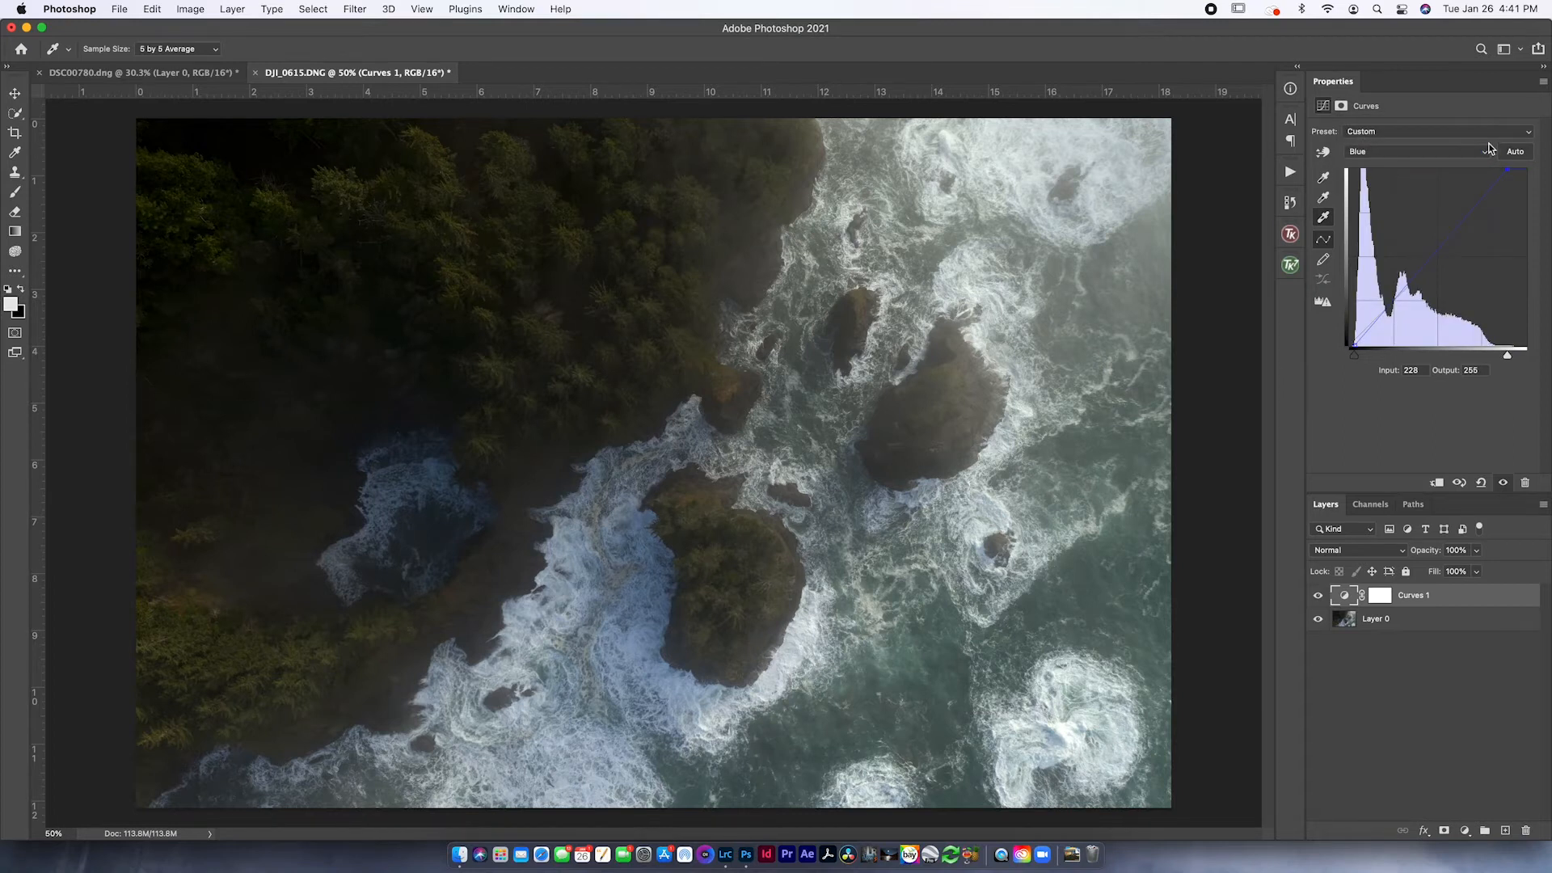
mouse_move(1506, 169)
left_mouse_down()
mouse_move(1523, 167)
mouse_move(1492, 164)
left_mouse_up()
left_click(1318, 596)
left_click(1318, 597)
Step: Return to the RGB curve, try a strong S-curve with highlights at input 196, output 212, and undo the curve changes
left_click(1387, 156)
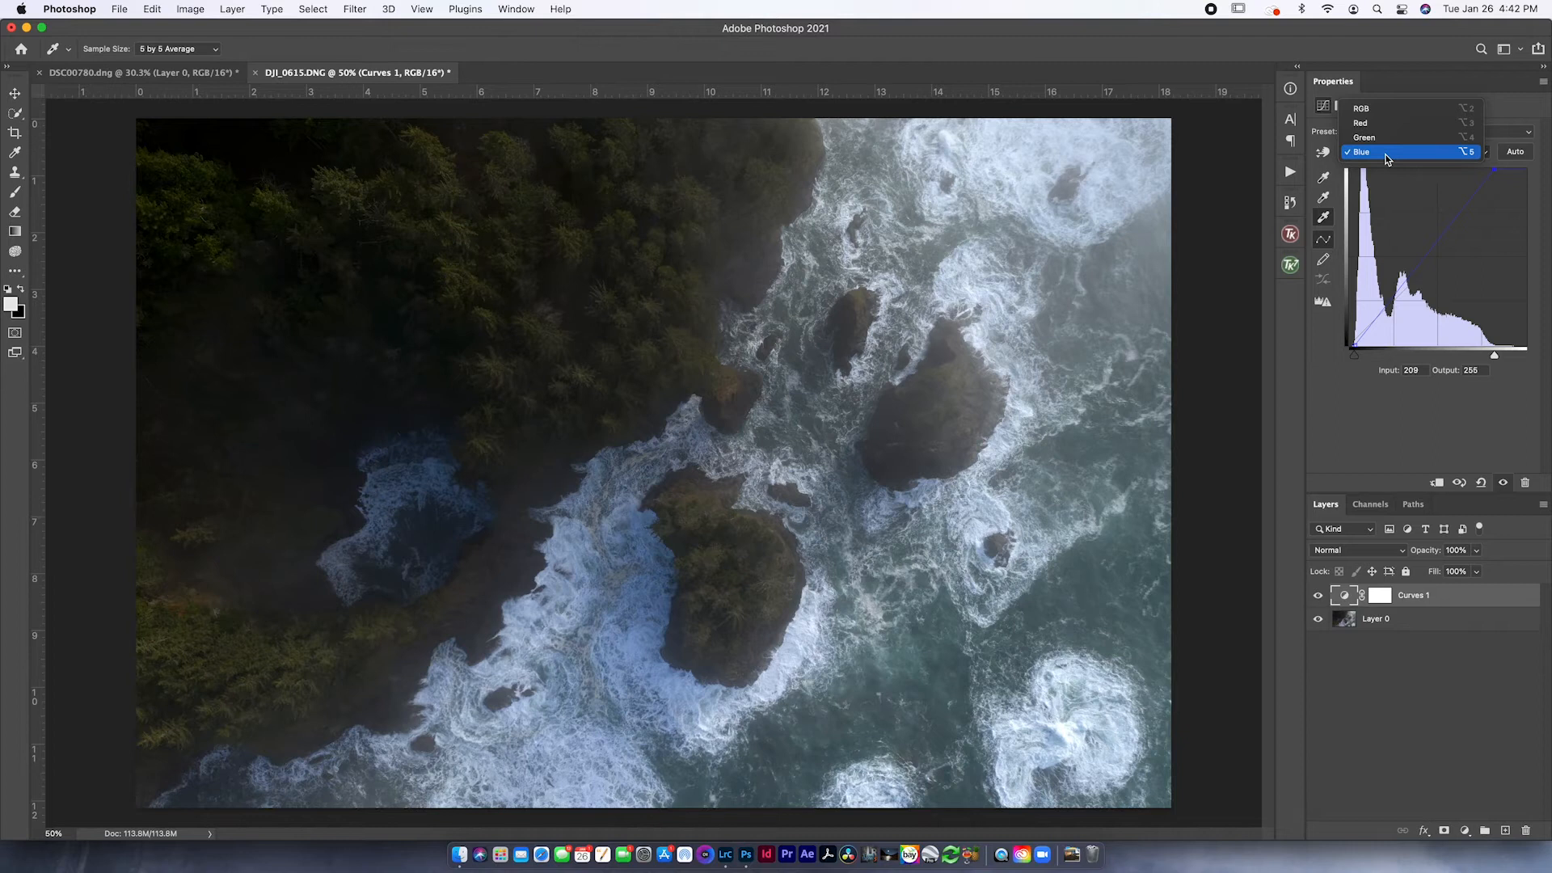
left_click(1371, 108)
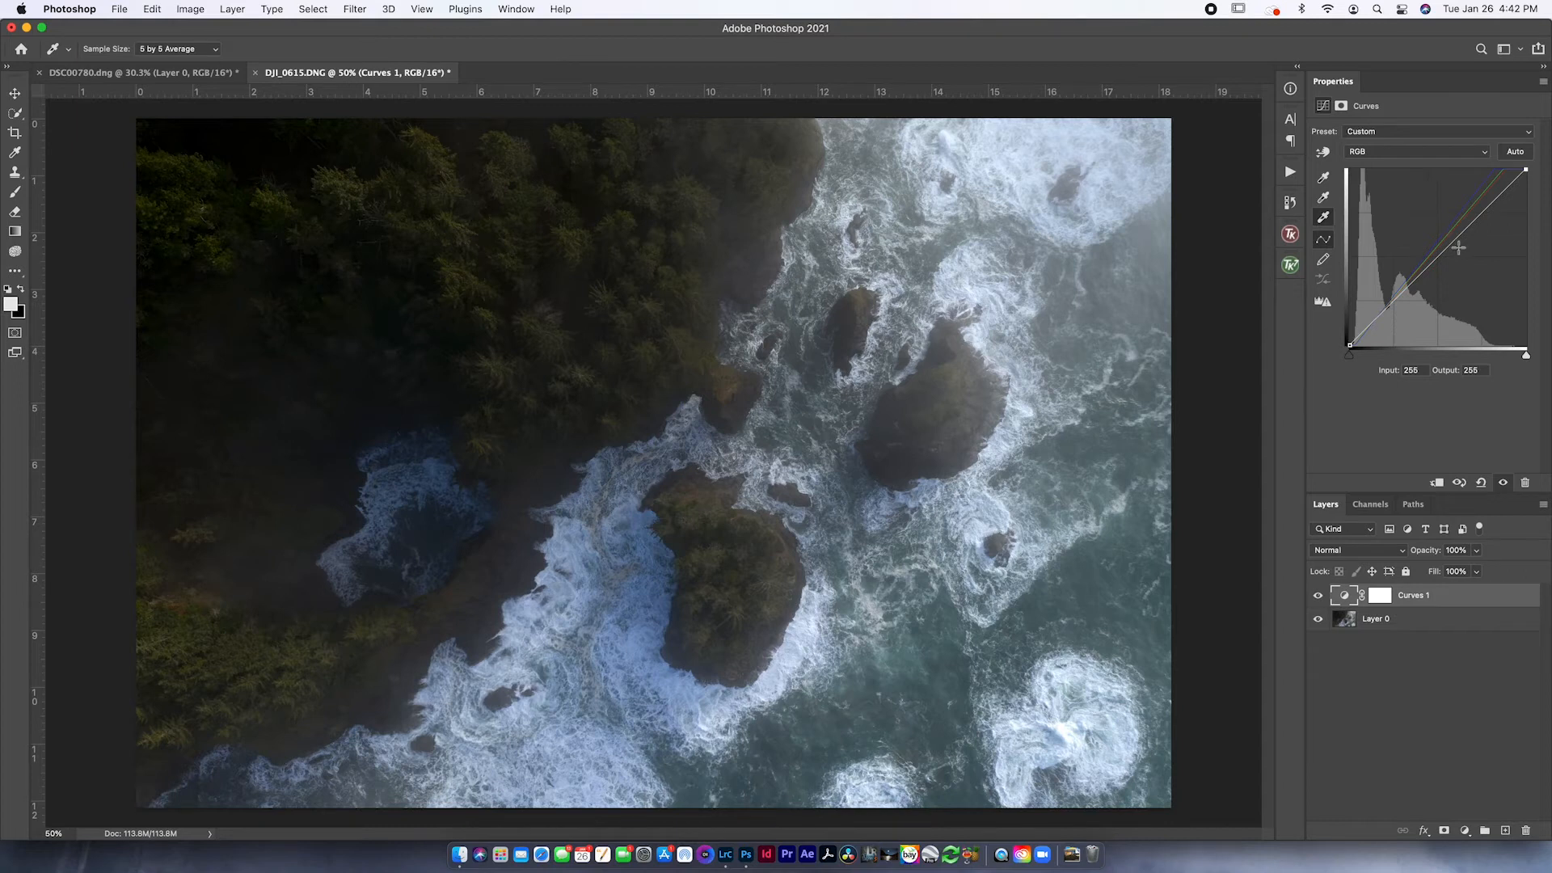
left_click_drag(1394, 301, 1395, 306)
left_click_drag(1485, 212, 1484, 200)
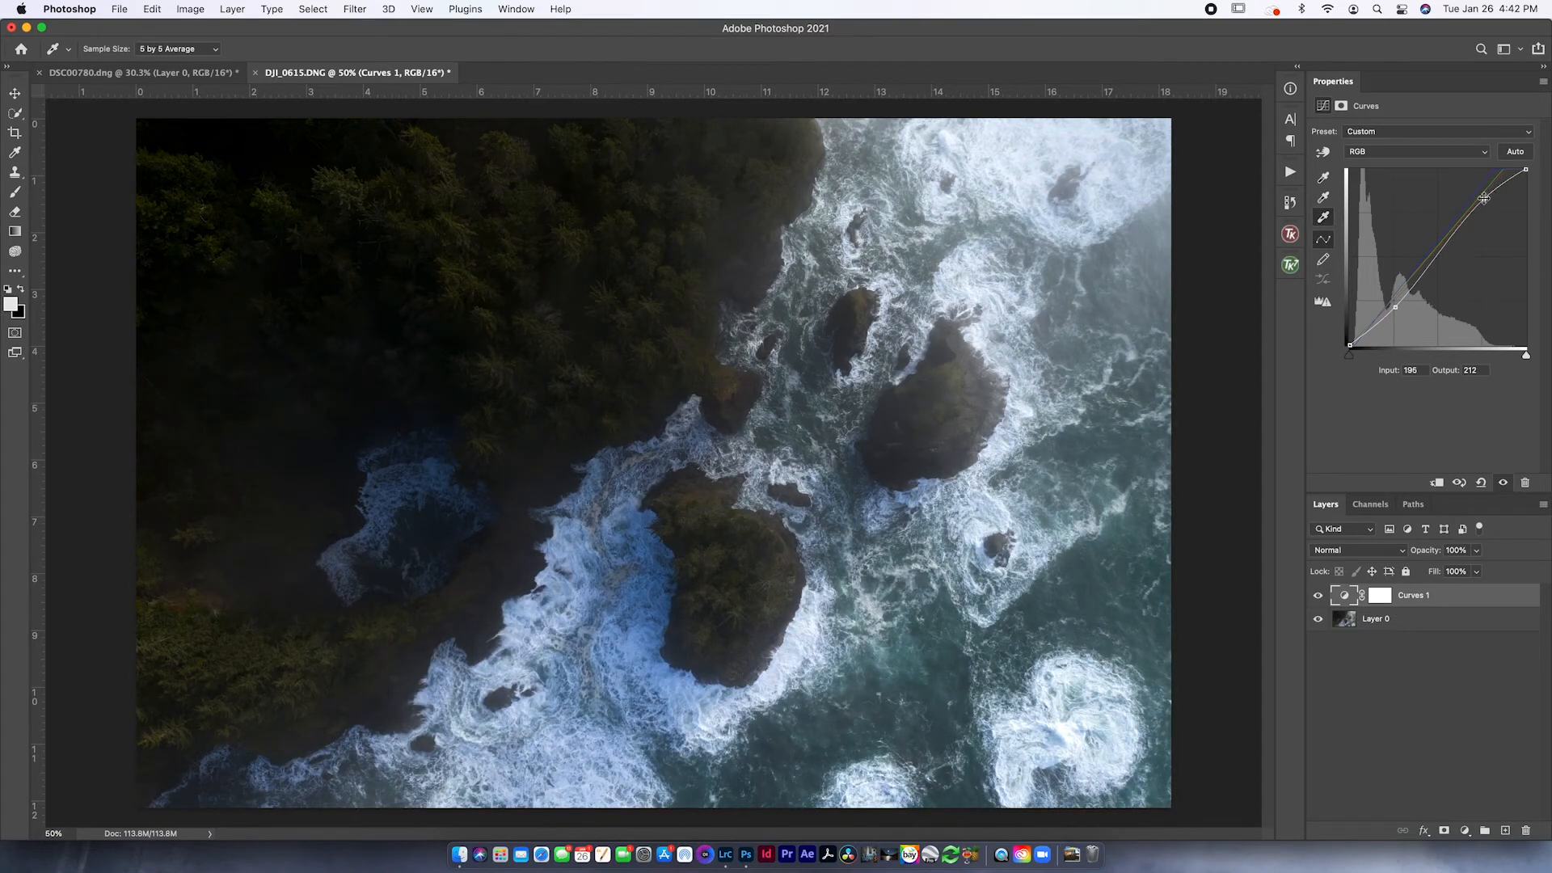
key("super+z")
key("super+z")
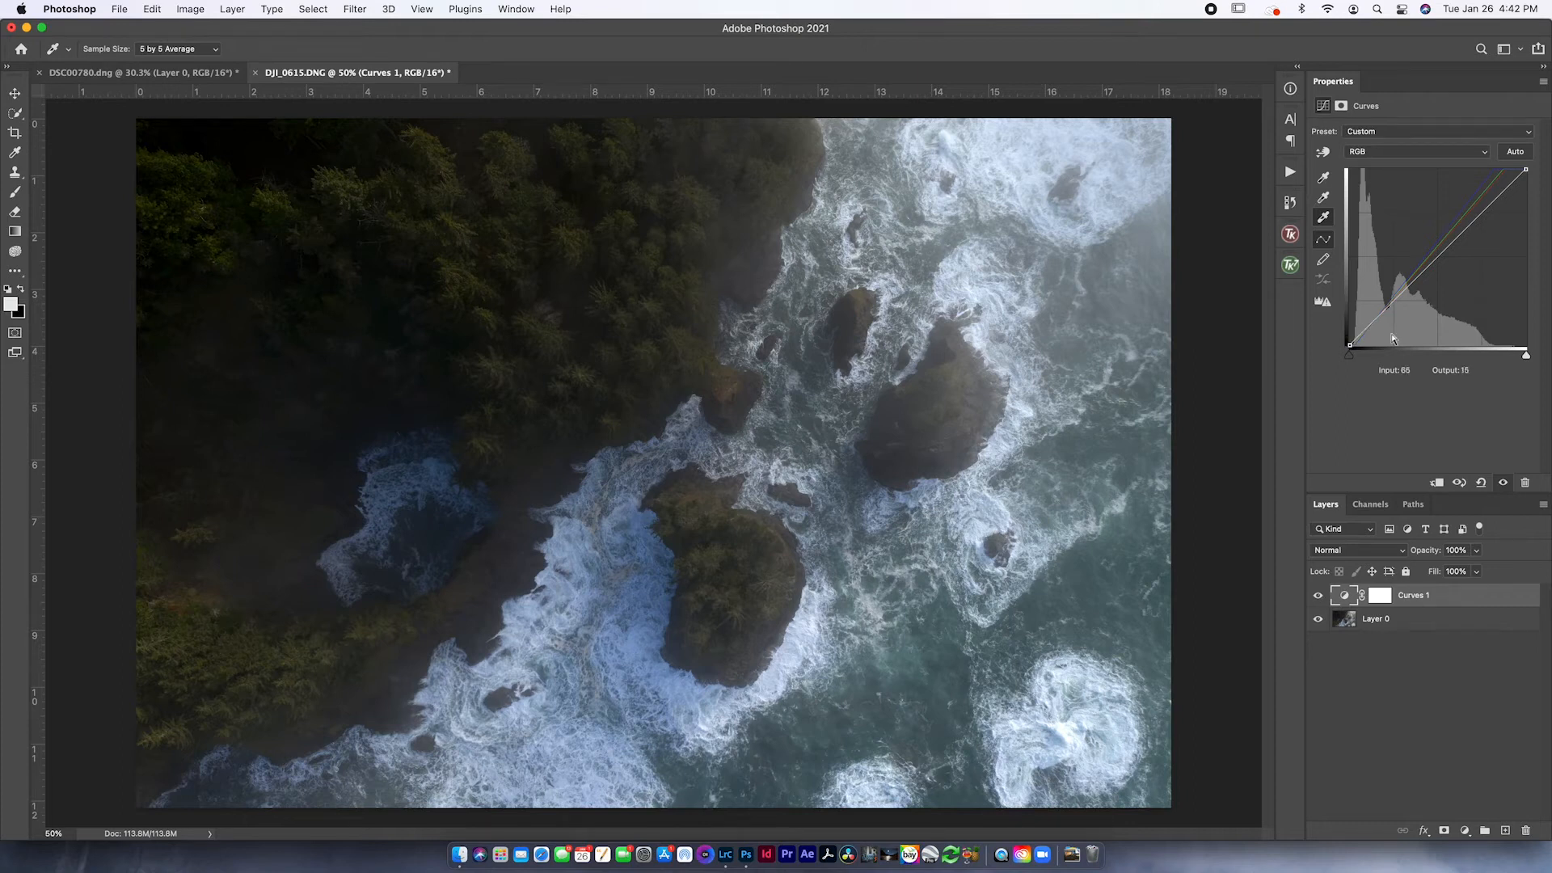
Step: Try reducing contrast with RGB points at input 20, output 23 and input 231, output 221, and undo both
left_click(1363, 328)
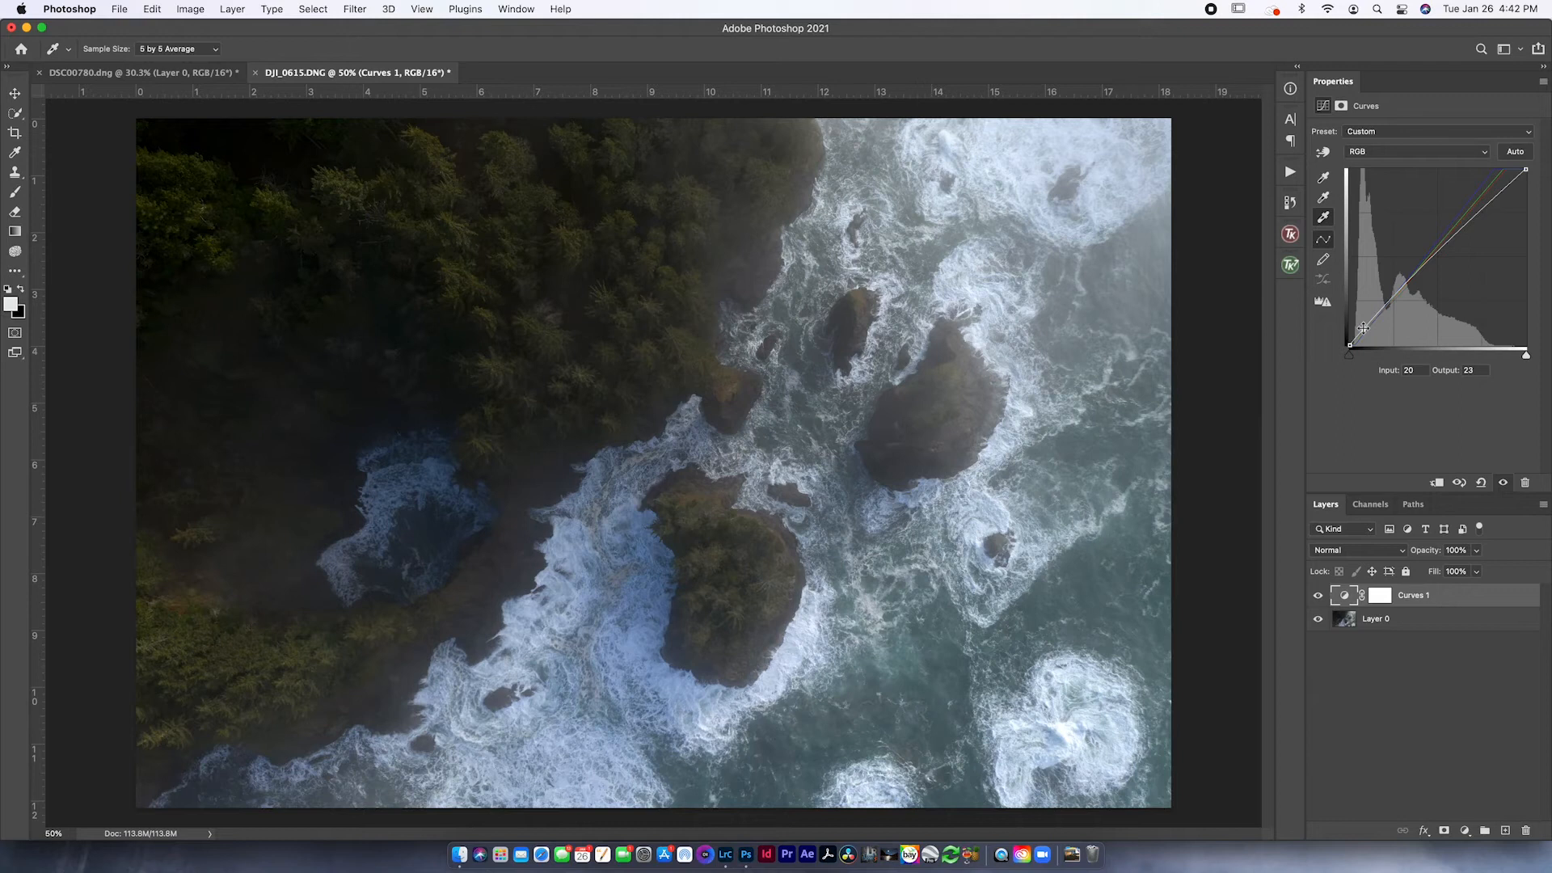
left_click(1507, 190)
left_click_drag(1507, 190, 1509, 194)
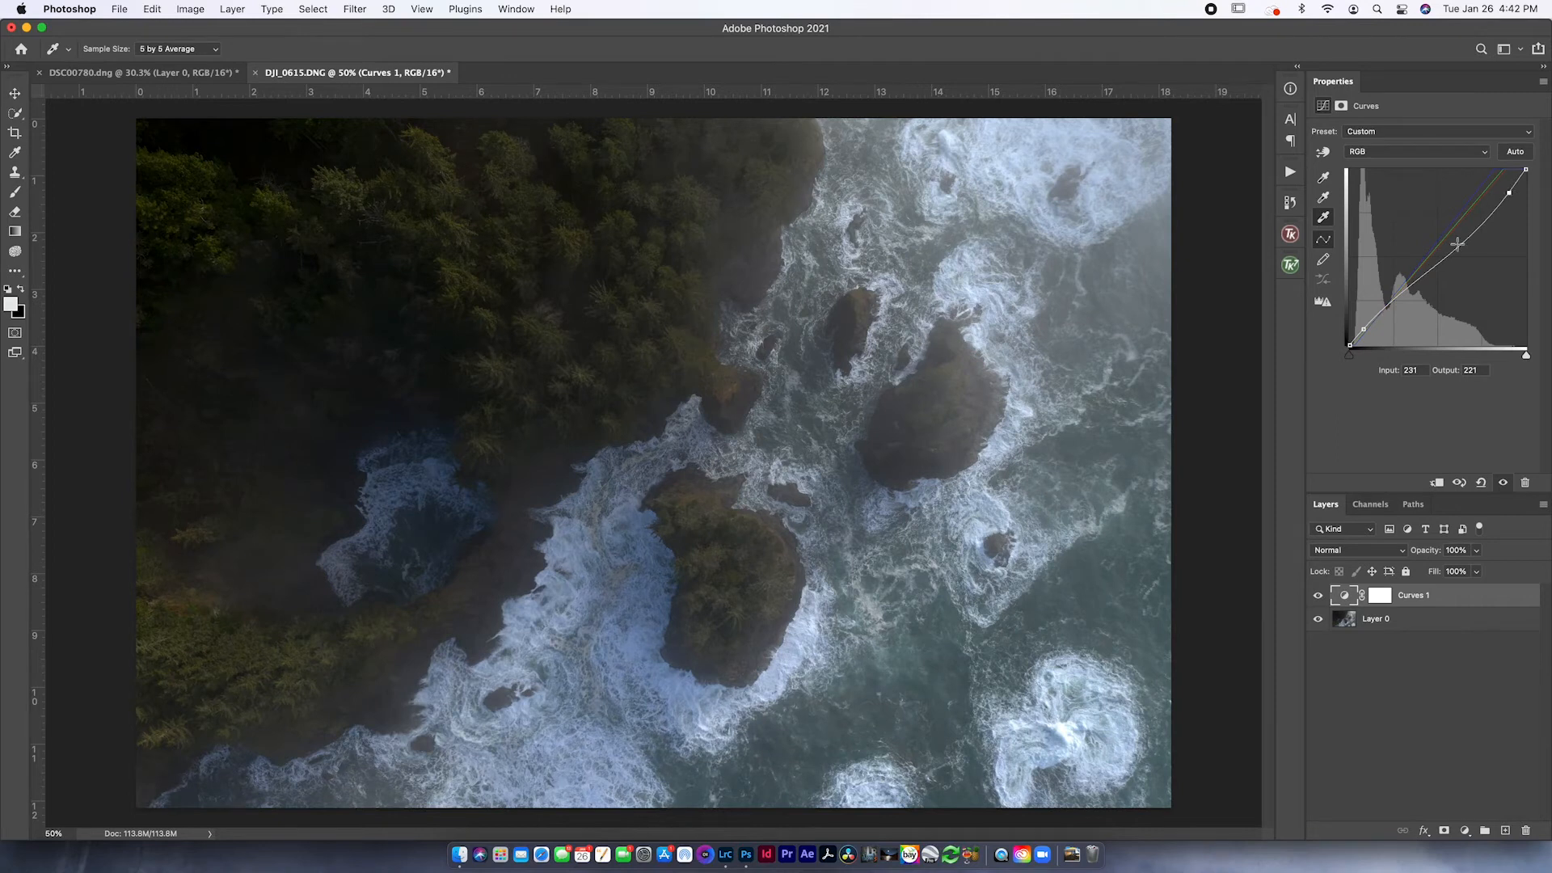
key("super+z")
key("super+z")
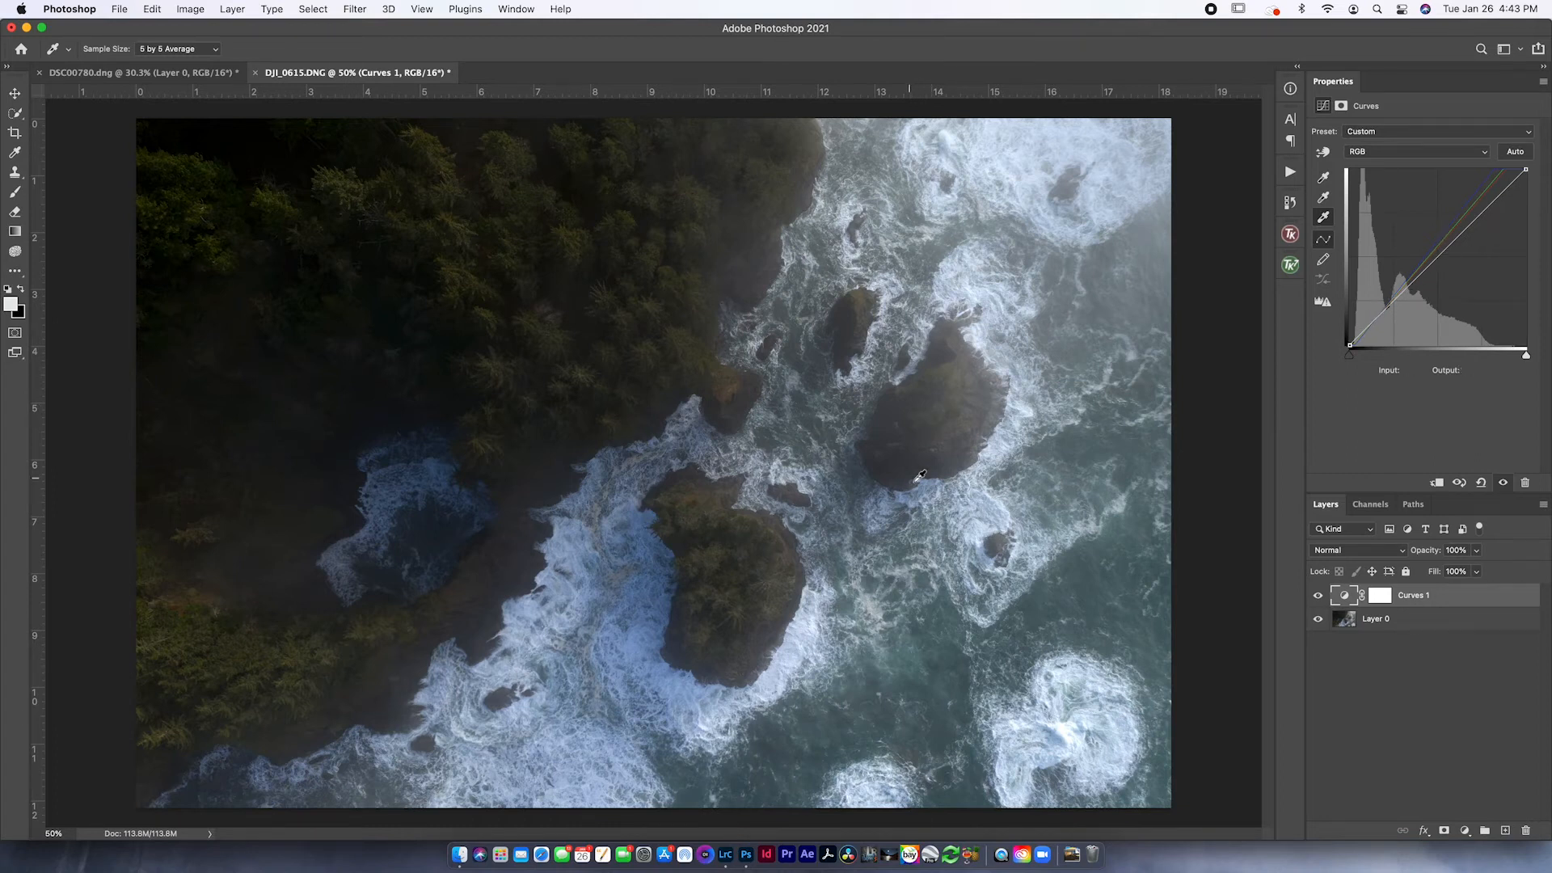
Step: Try a contrast S-curve with lowered shadows and a highlight point at input 182, output 197, and undo it
left_click(1382, 316)
left_click_drag(1478, 214, 1475, 210)
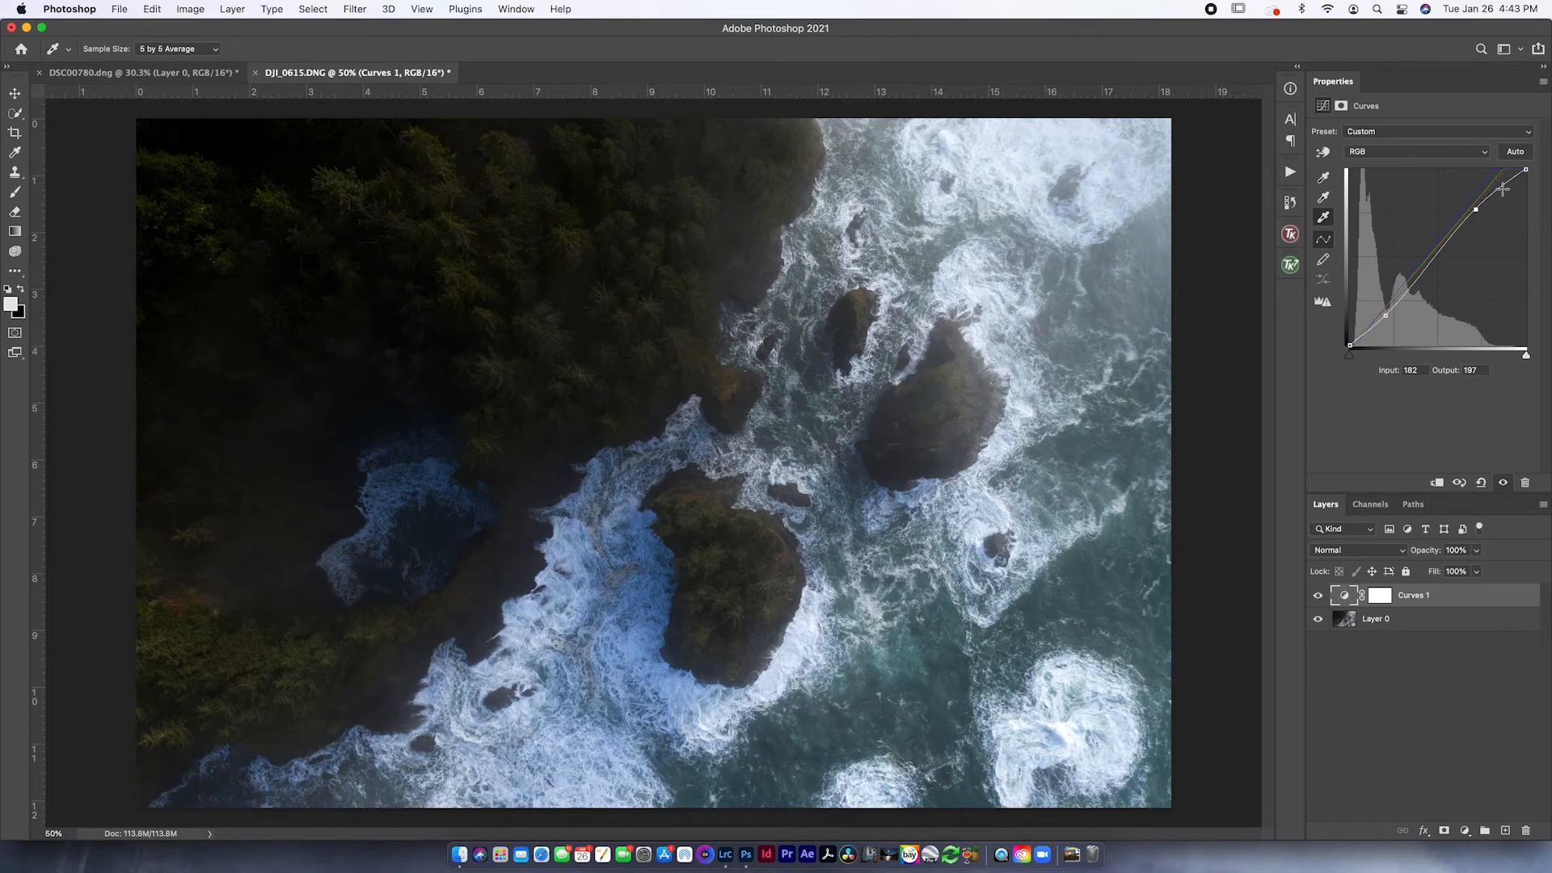
key("super+z")
key("super+z")
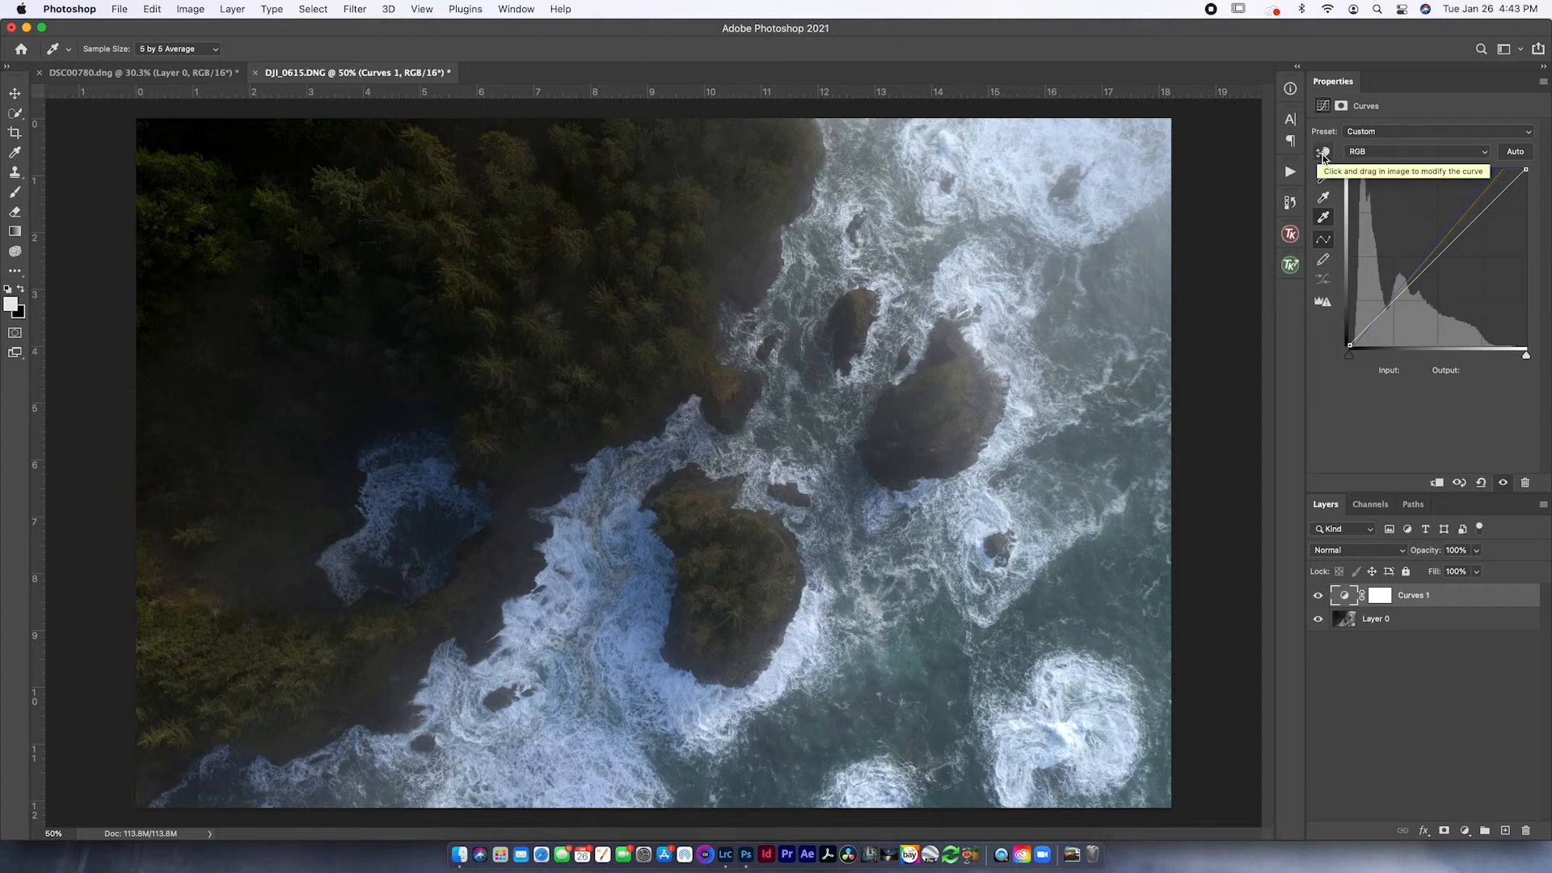
Step: Use the on-image curve adjustment to lift the darkest forest tones slightly and brighten the white foam at lower right
left_click(1322, 154)
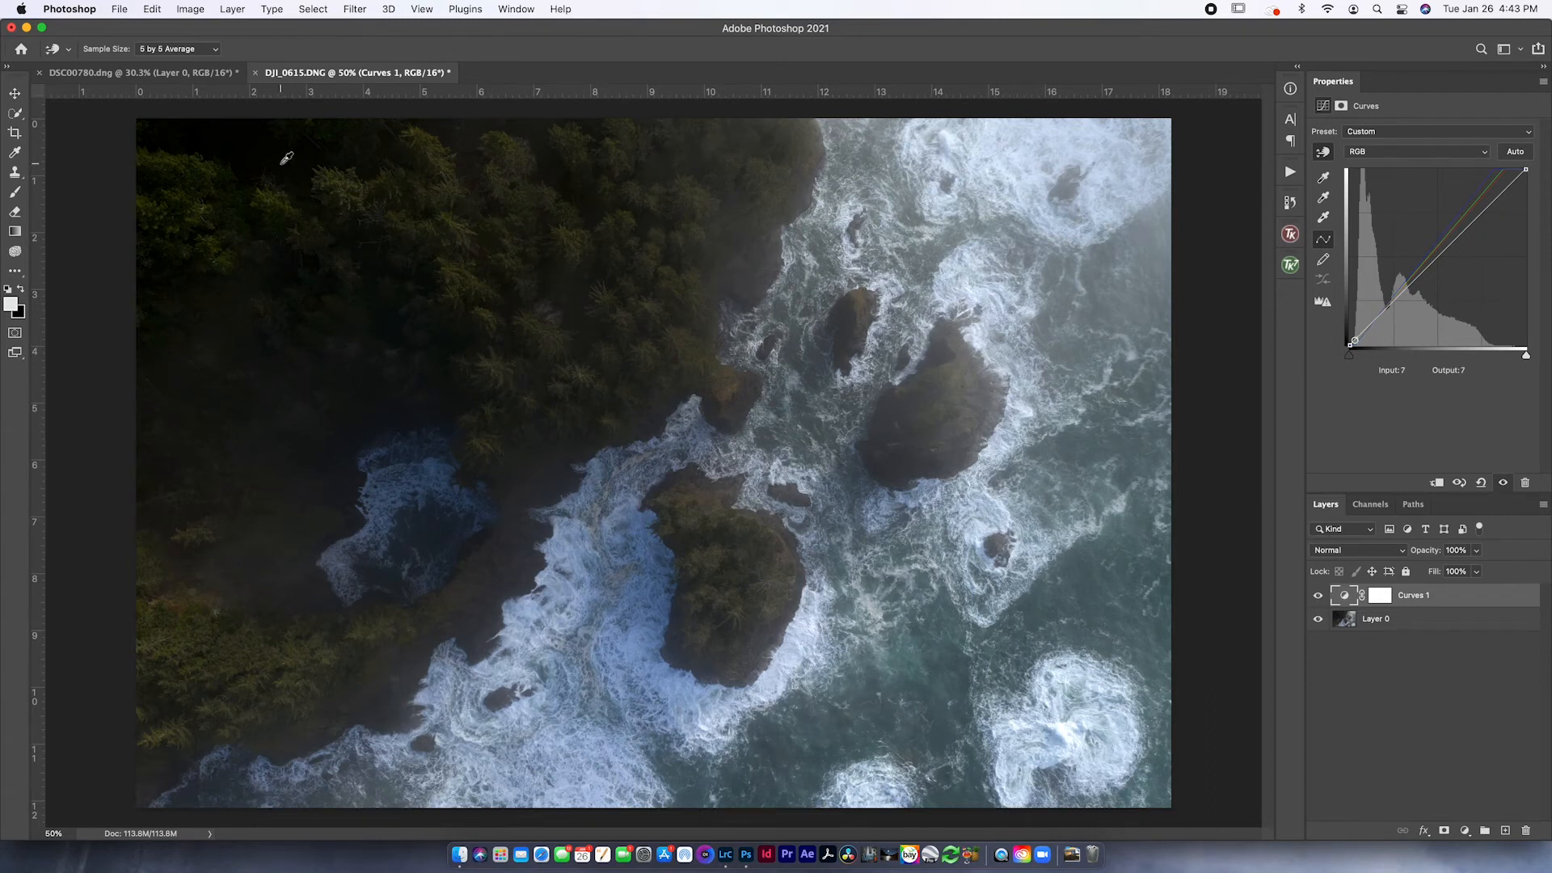
left_click_drag(284, 159, 286, 161)
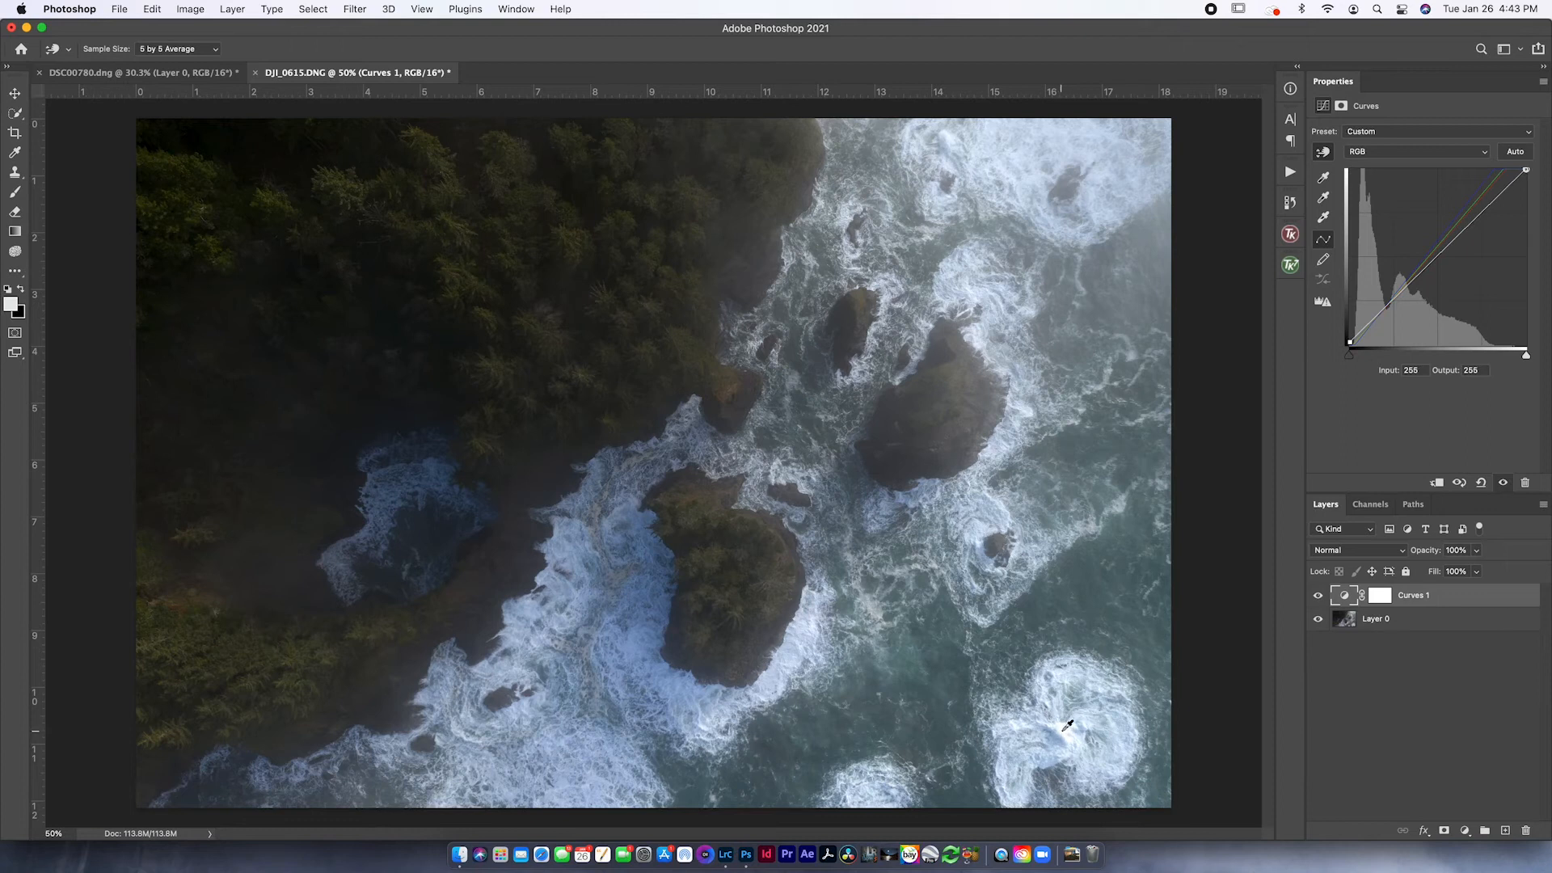
left_click(1093, 723)
left_click_drag(1093, 724, 1093, 719)
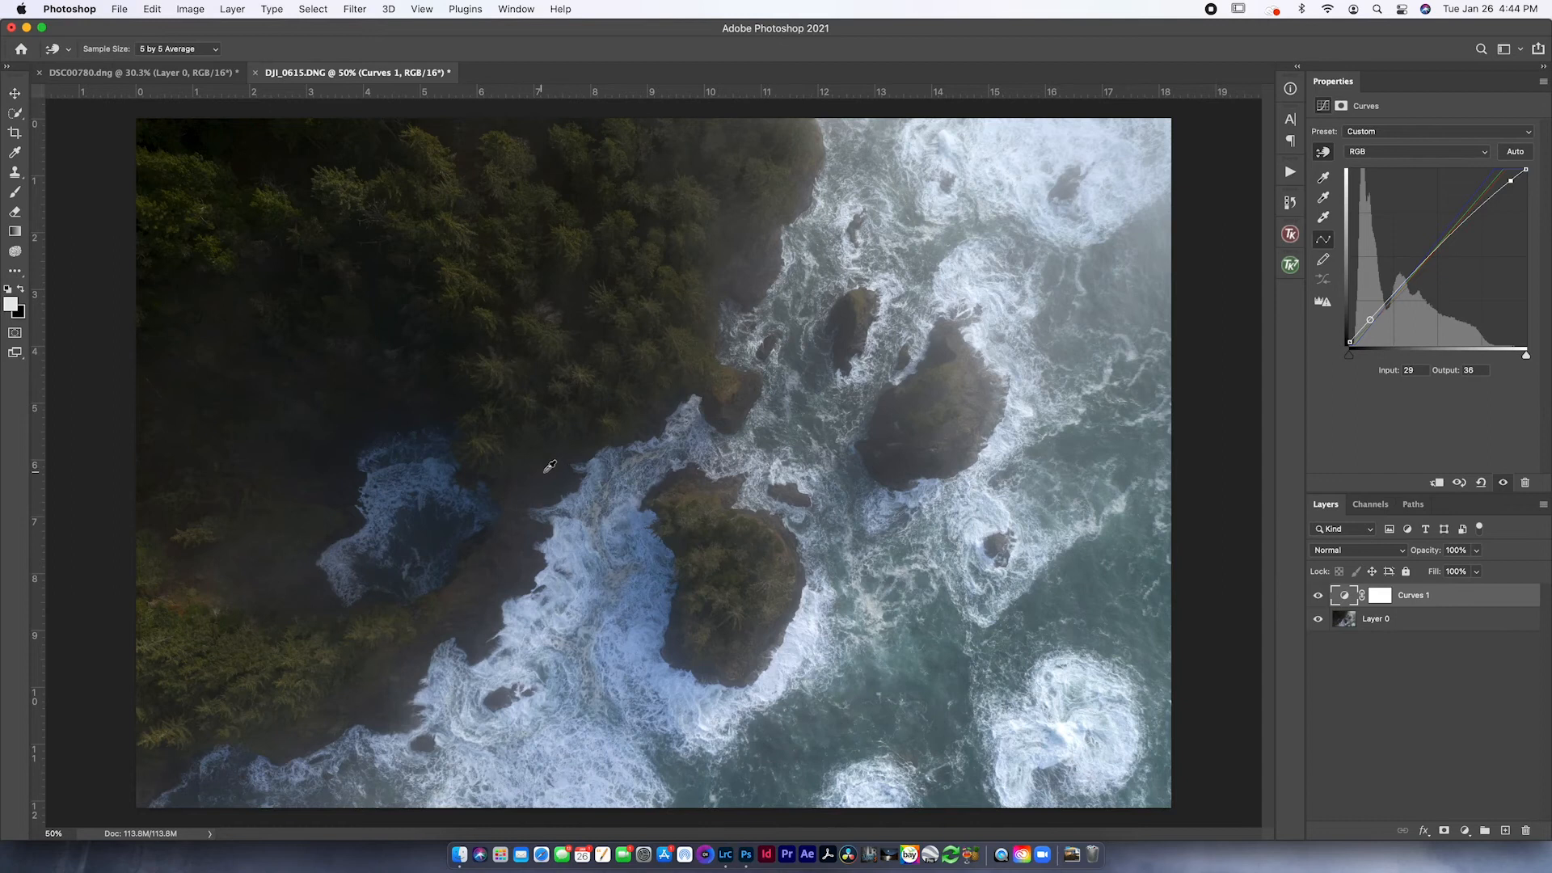
Step: Darken the lower midtones by adjusting the curve directly on the small shoreline rock and the misty forest edge
left_click_drag(748, 387, 744, 400)
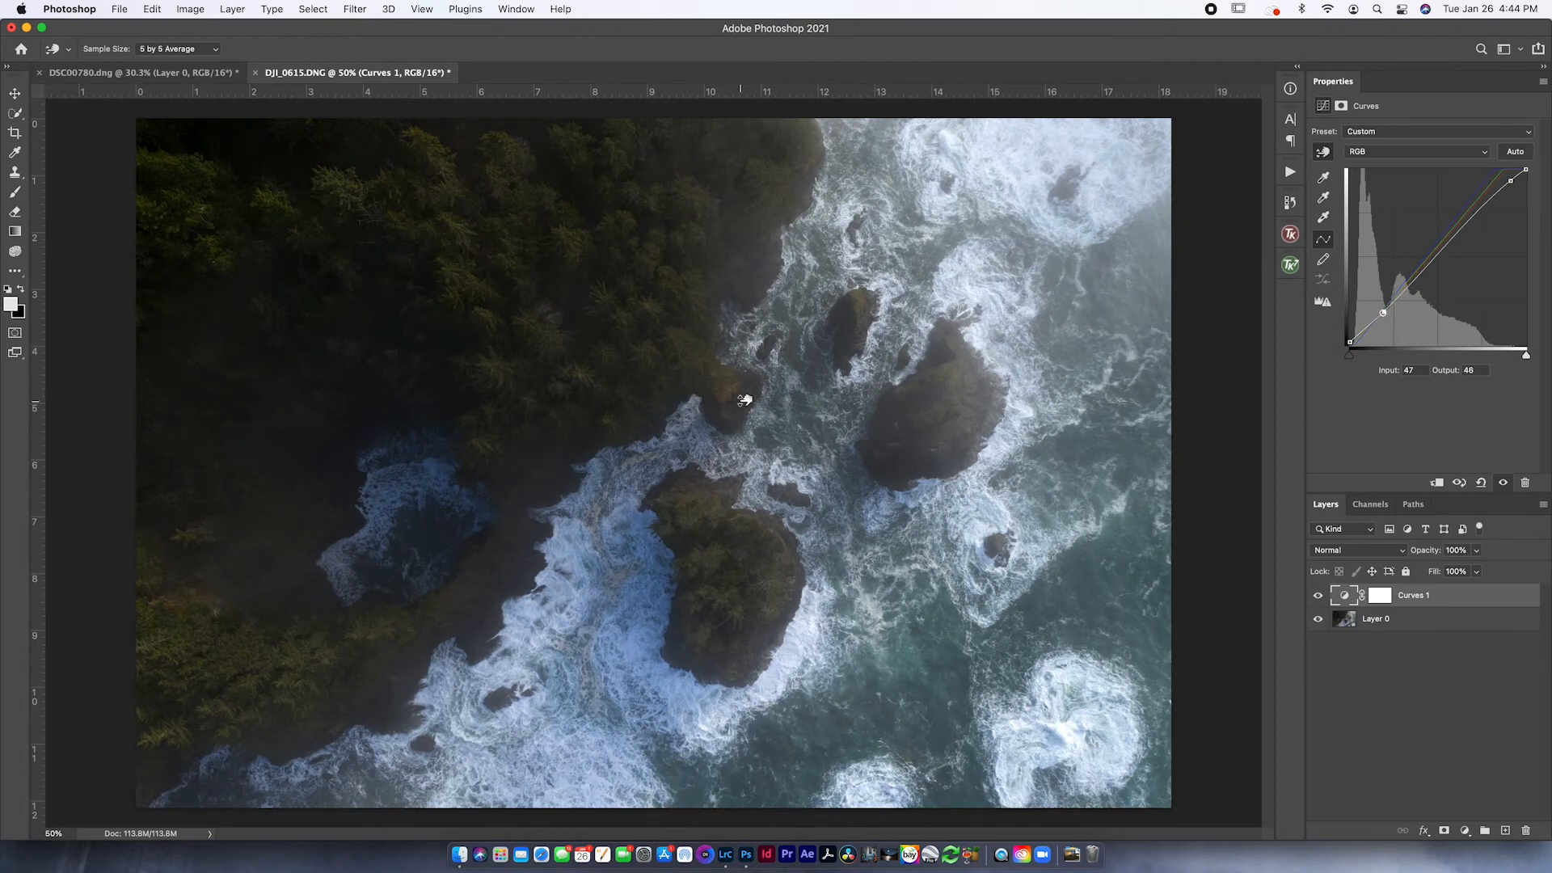
left_click(553, 624)
left_click_drag(738, 187, 738, 191)
Step: Compare the photo repeatedly with and without the finished Curves adjustment
left_click(1317, 596)
left_click(1317, 596)
left_click(1317, 597)
left_click(1318, 597)
left_click(1317, 596)
left_click(1318, 596)
left_click(1317, 597)
left_click(1317, 597)
left_click(1318, 596)
left_click(1318, 597)
left_click(1318, 596)
left_click(1317, 596)
left_click(1316, 596)
Step: Lower the dark-midtone point on the RGB curve to input 47, output 45, and compare with the layer hidden
left_click_drag(1384, 313, 1382, 317)
left_click(1316, 595)
left_click(1315, 596)
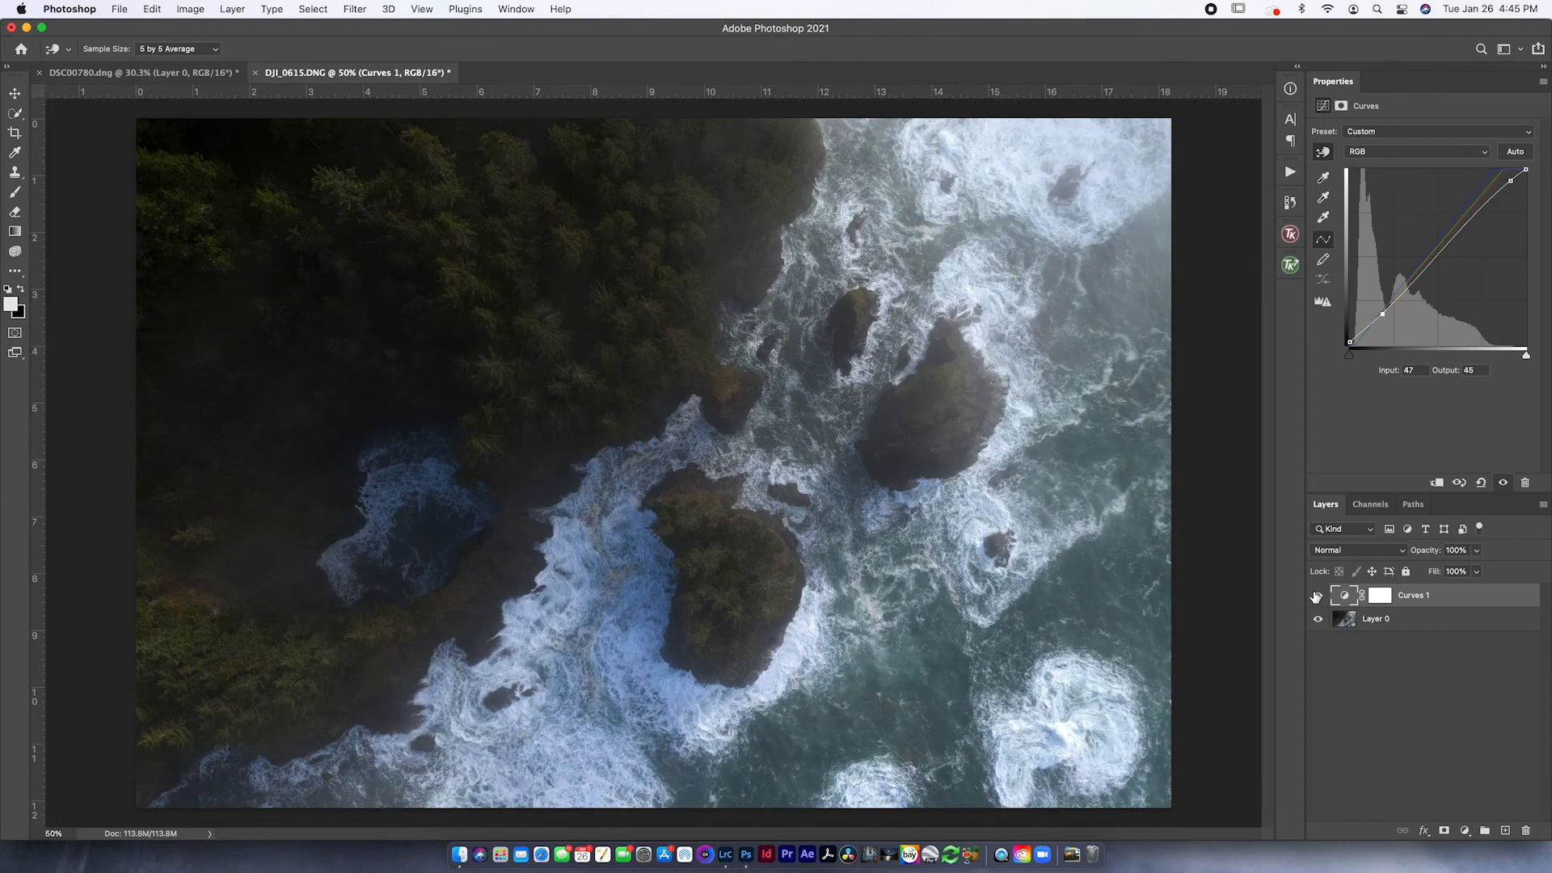